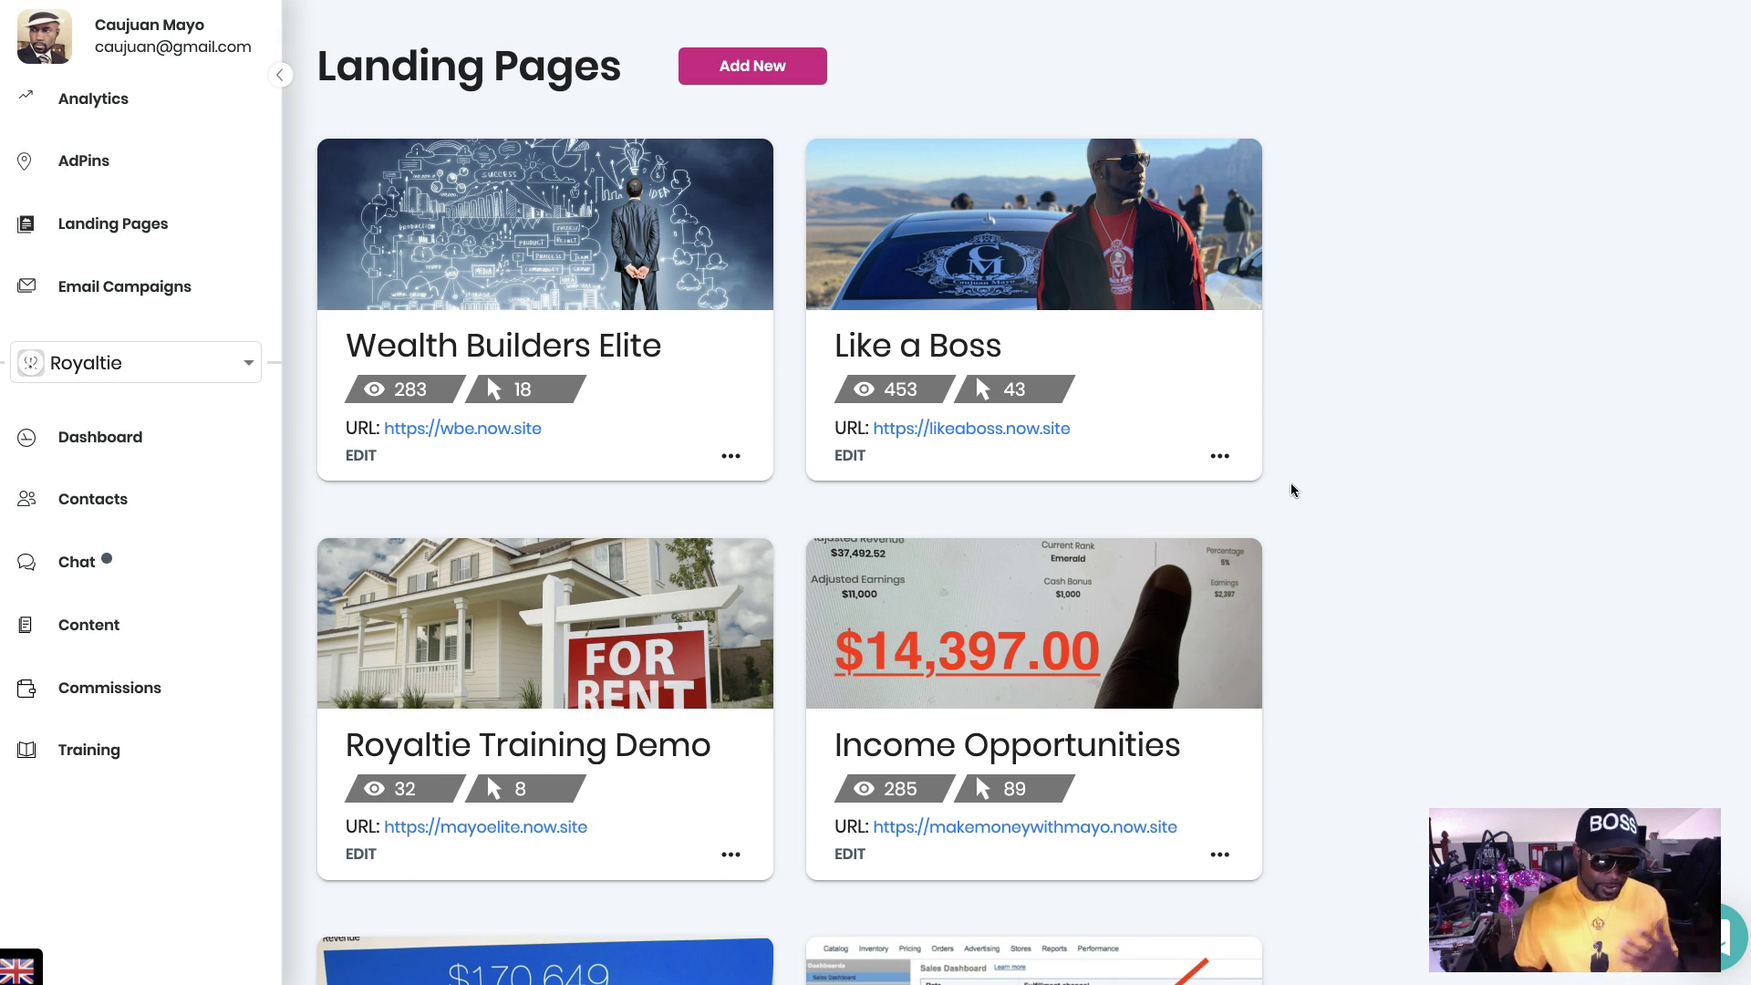
# - Scroll the Landing Pages card grid down until The Elite Retreat card is visible
pyautogui.scroll(-5, 1291, 485)
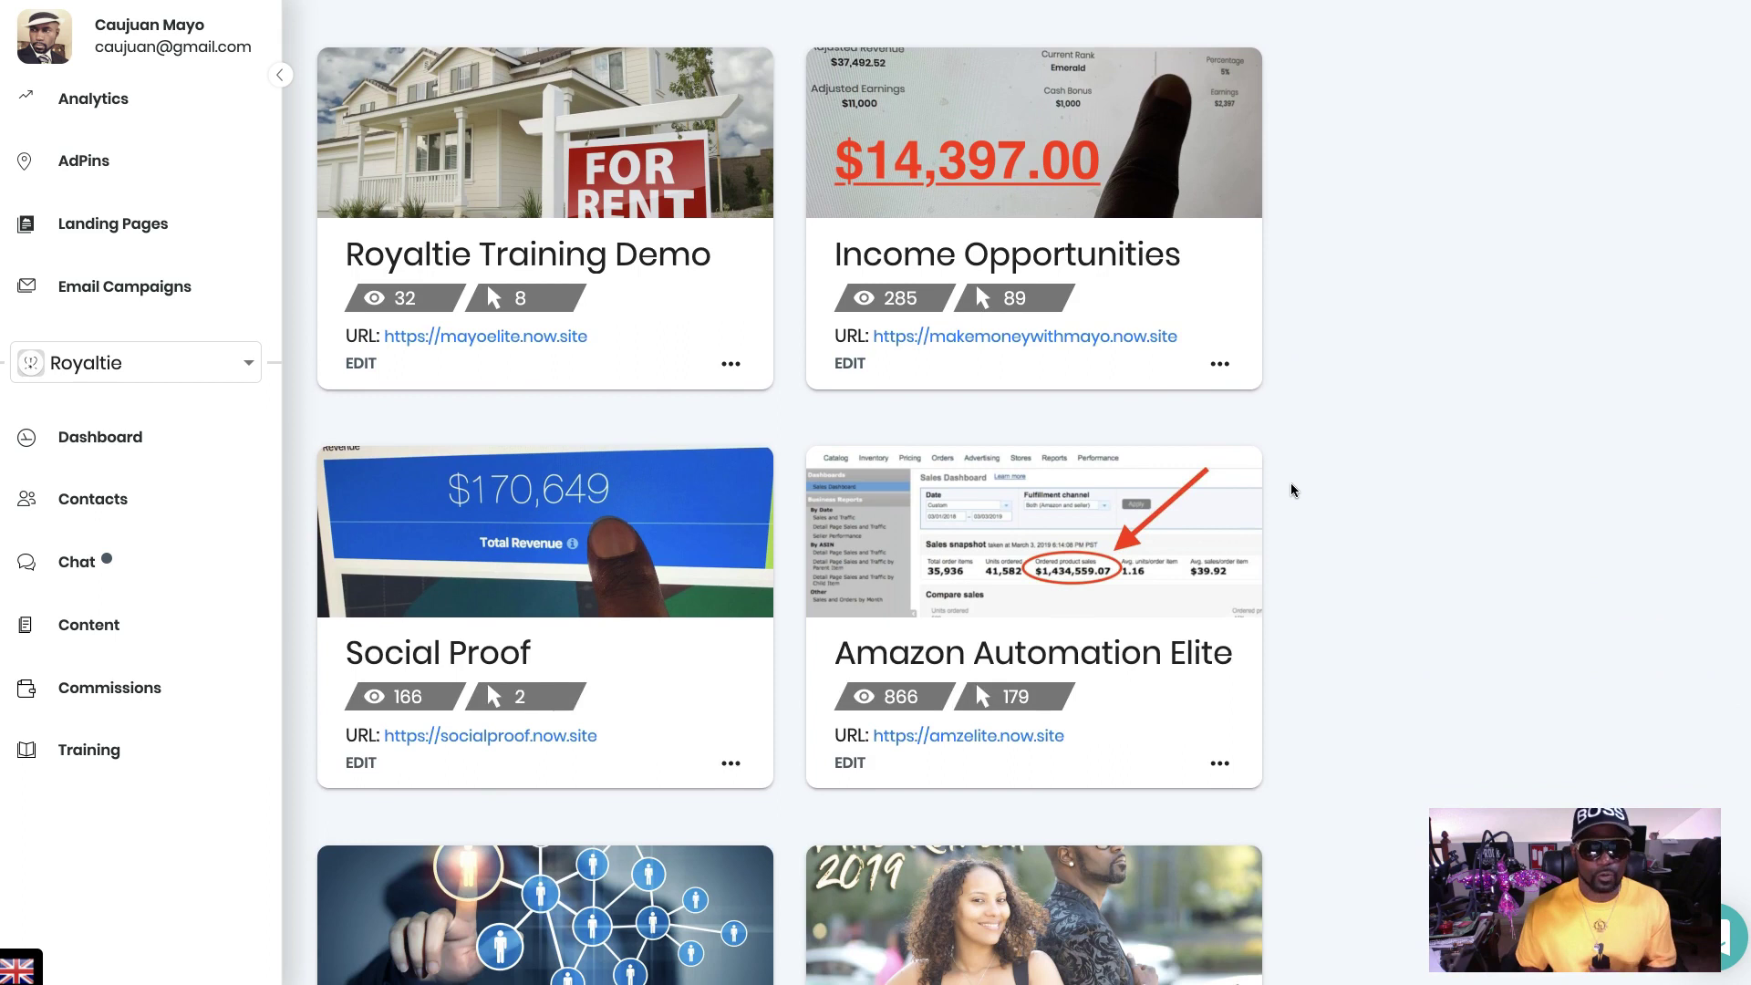
pyautogui.scroll(-3, 1290, 489)
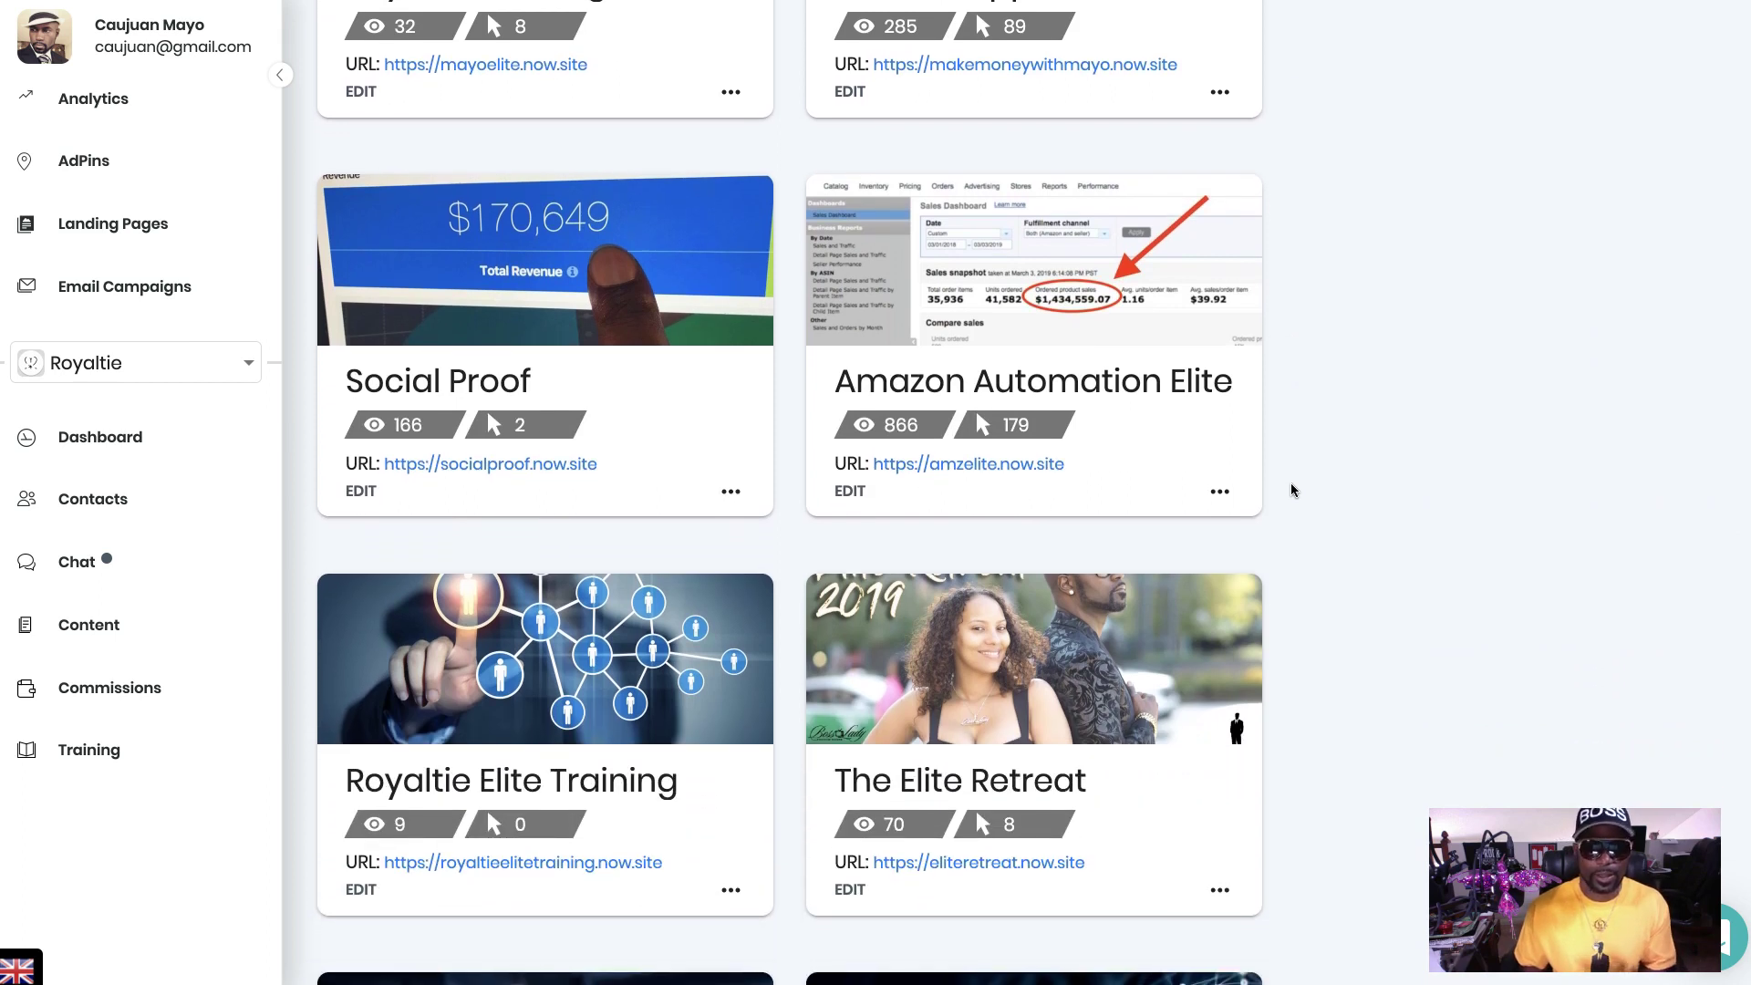
pyautogui.click(1041, 863)
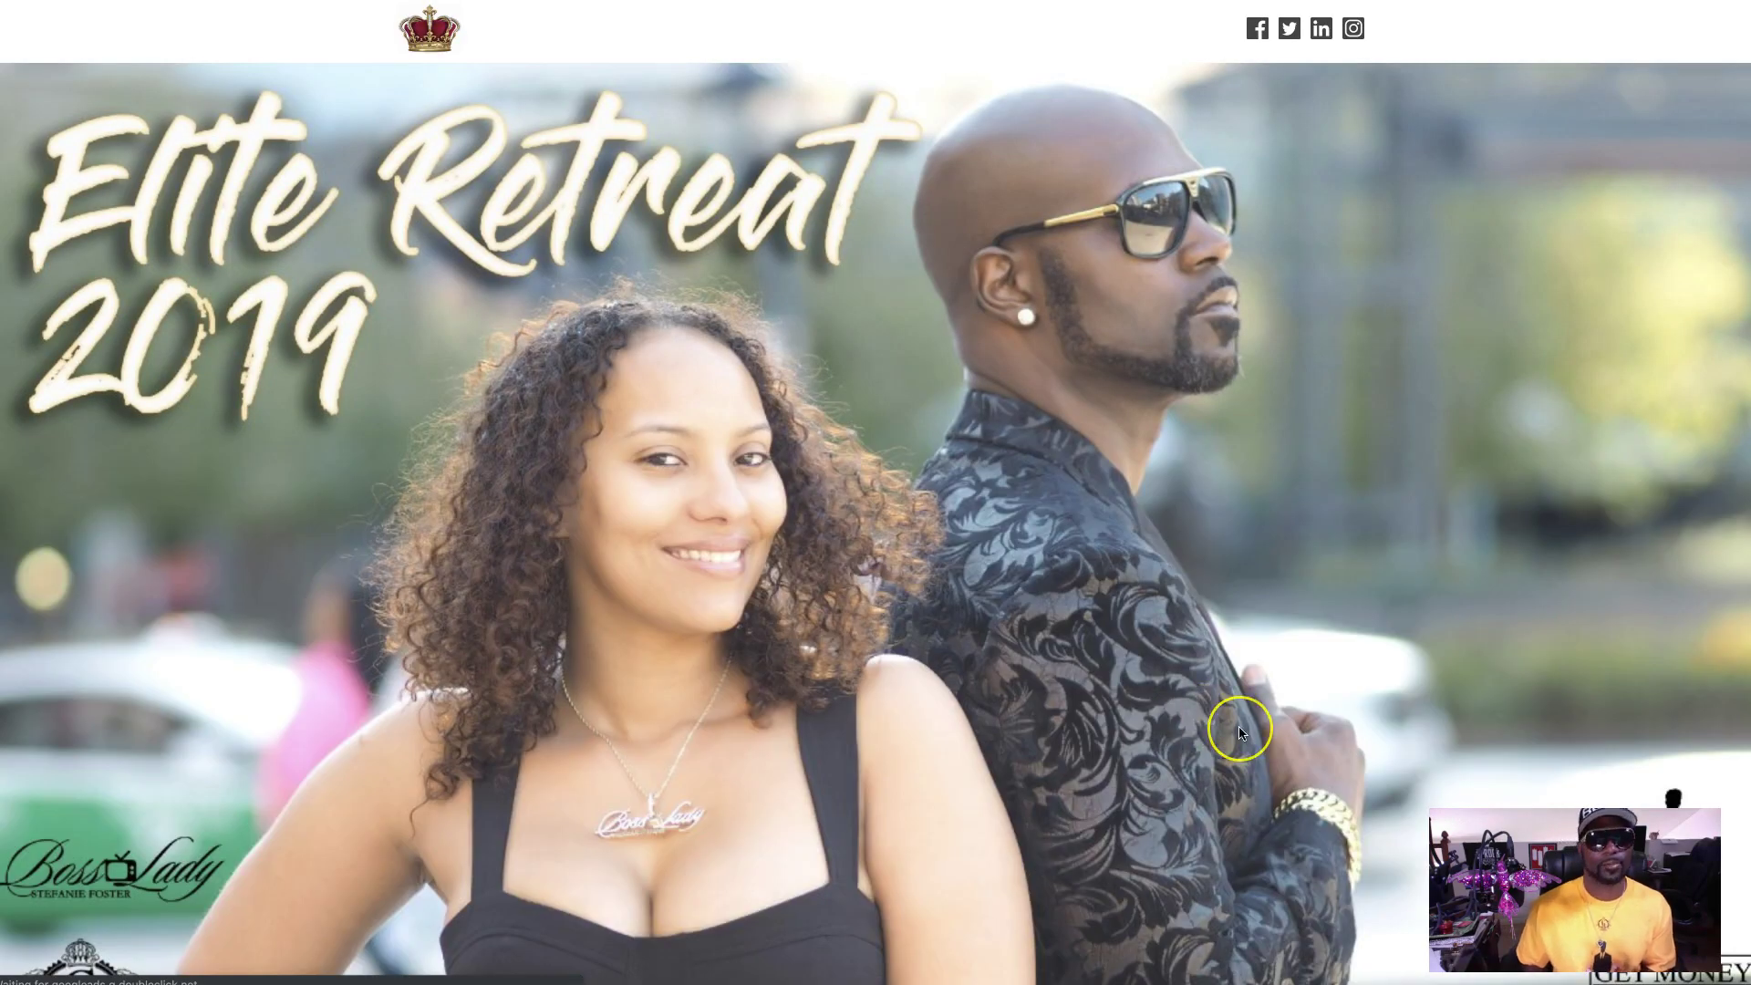
pyautogui.scroll(-6, 1240, 732)
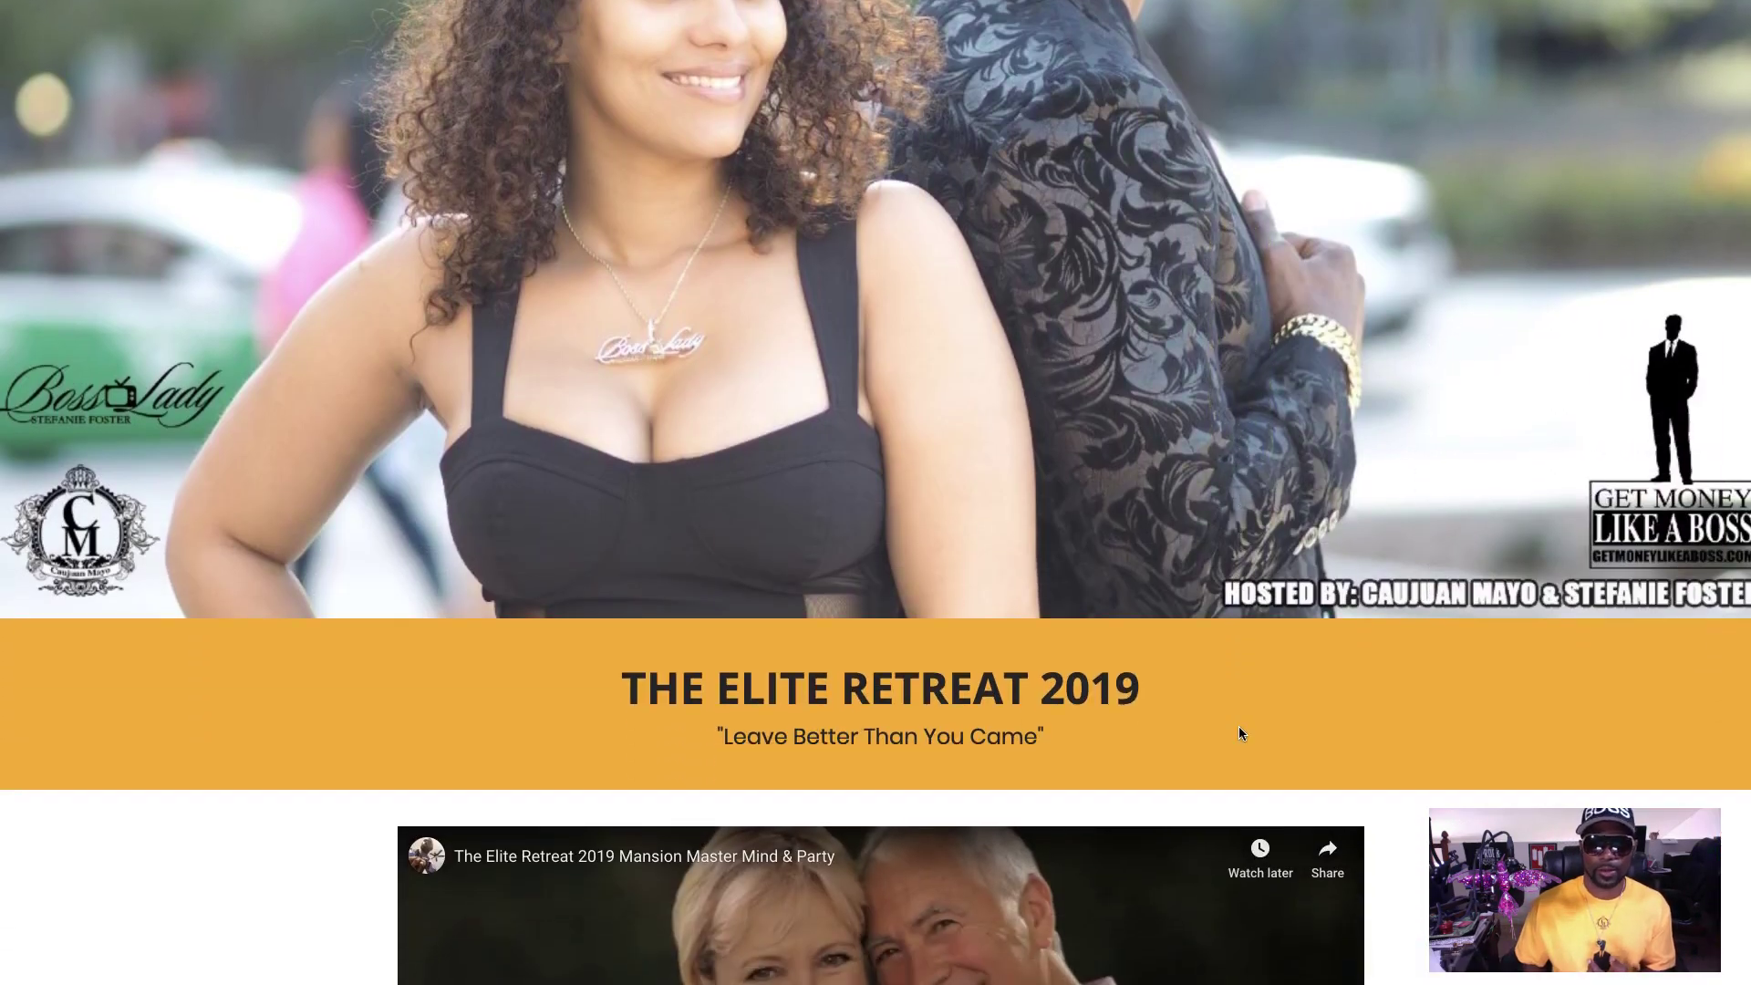
pyautogui.scroll(-2, 1238, 732)
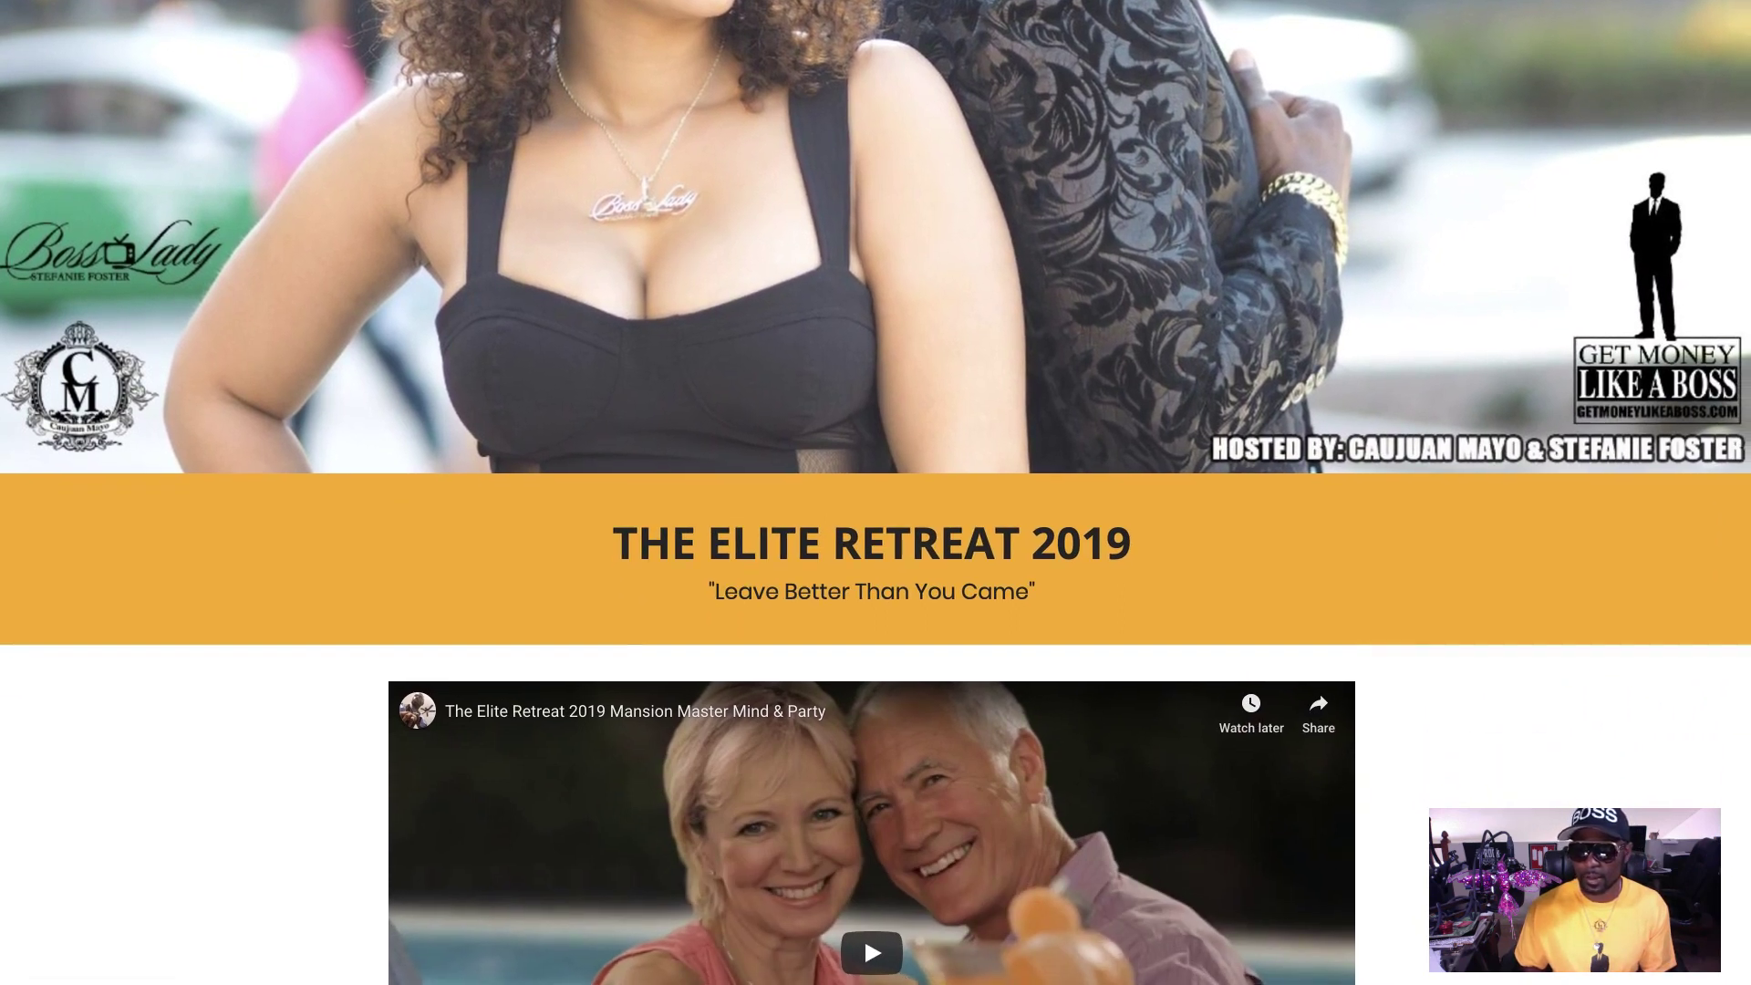
pyautogui.scroll(-3, 1272, 700)
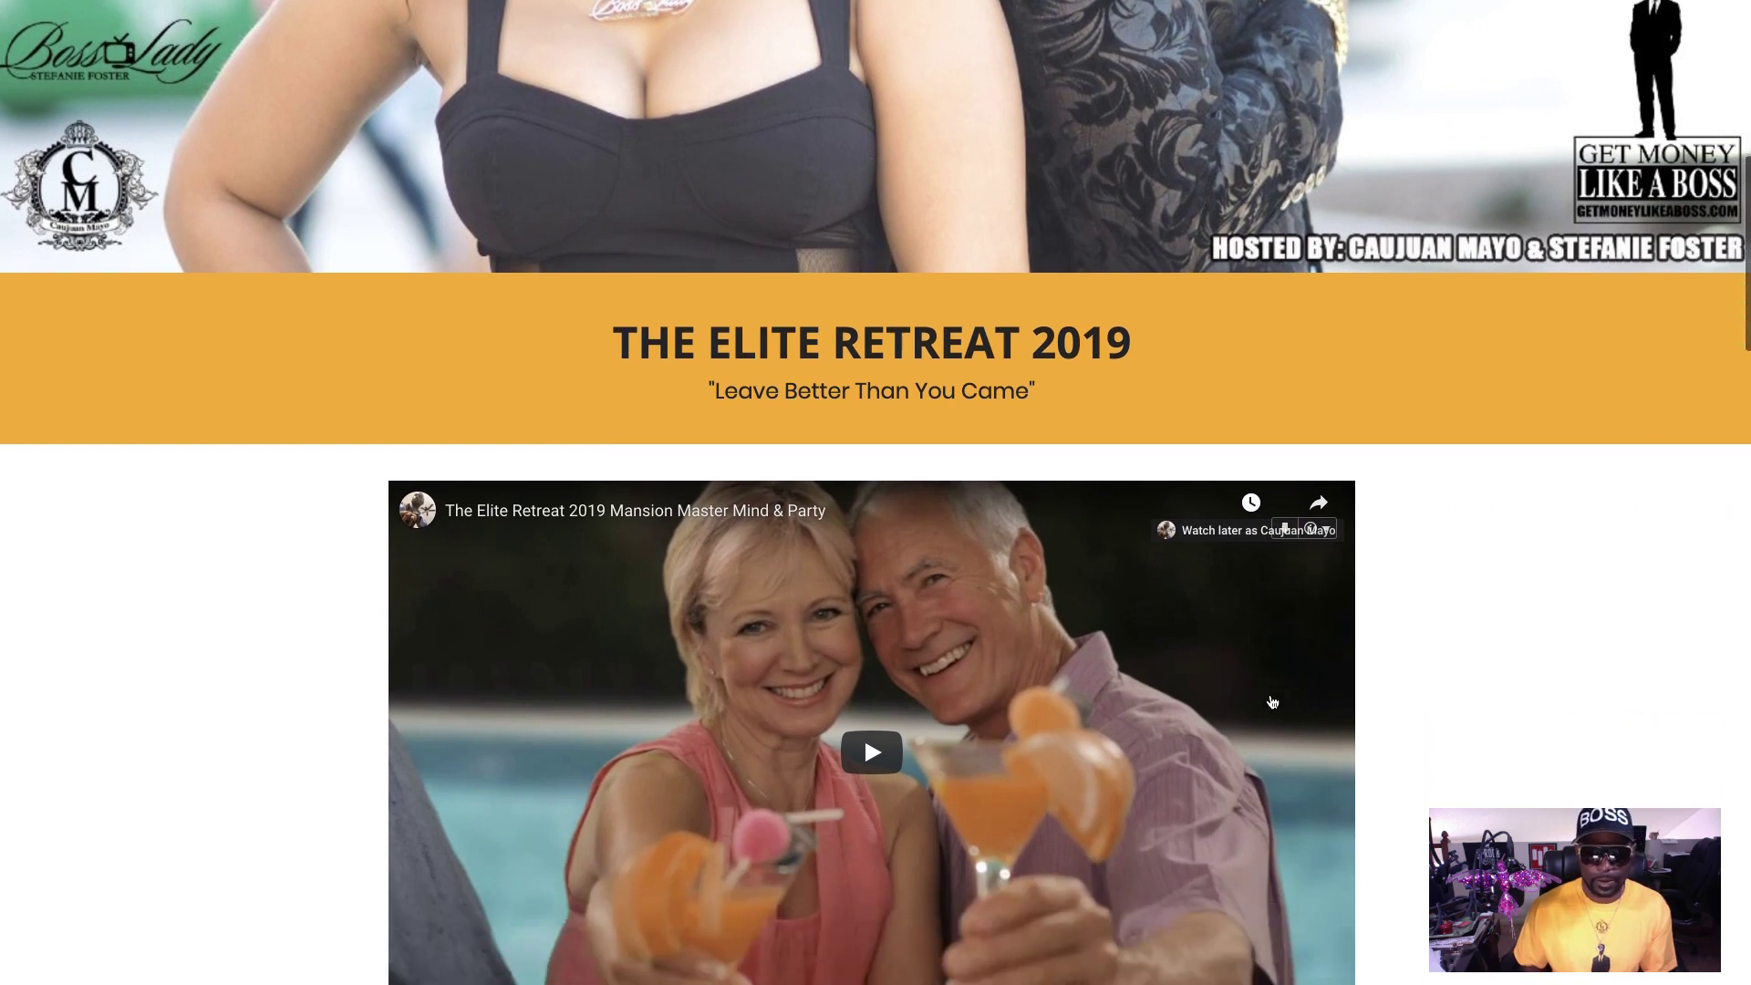
pyautogui.scroll(-5, 1272, 701)
pyautogui.scroll(-5, 1272, 701)
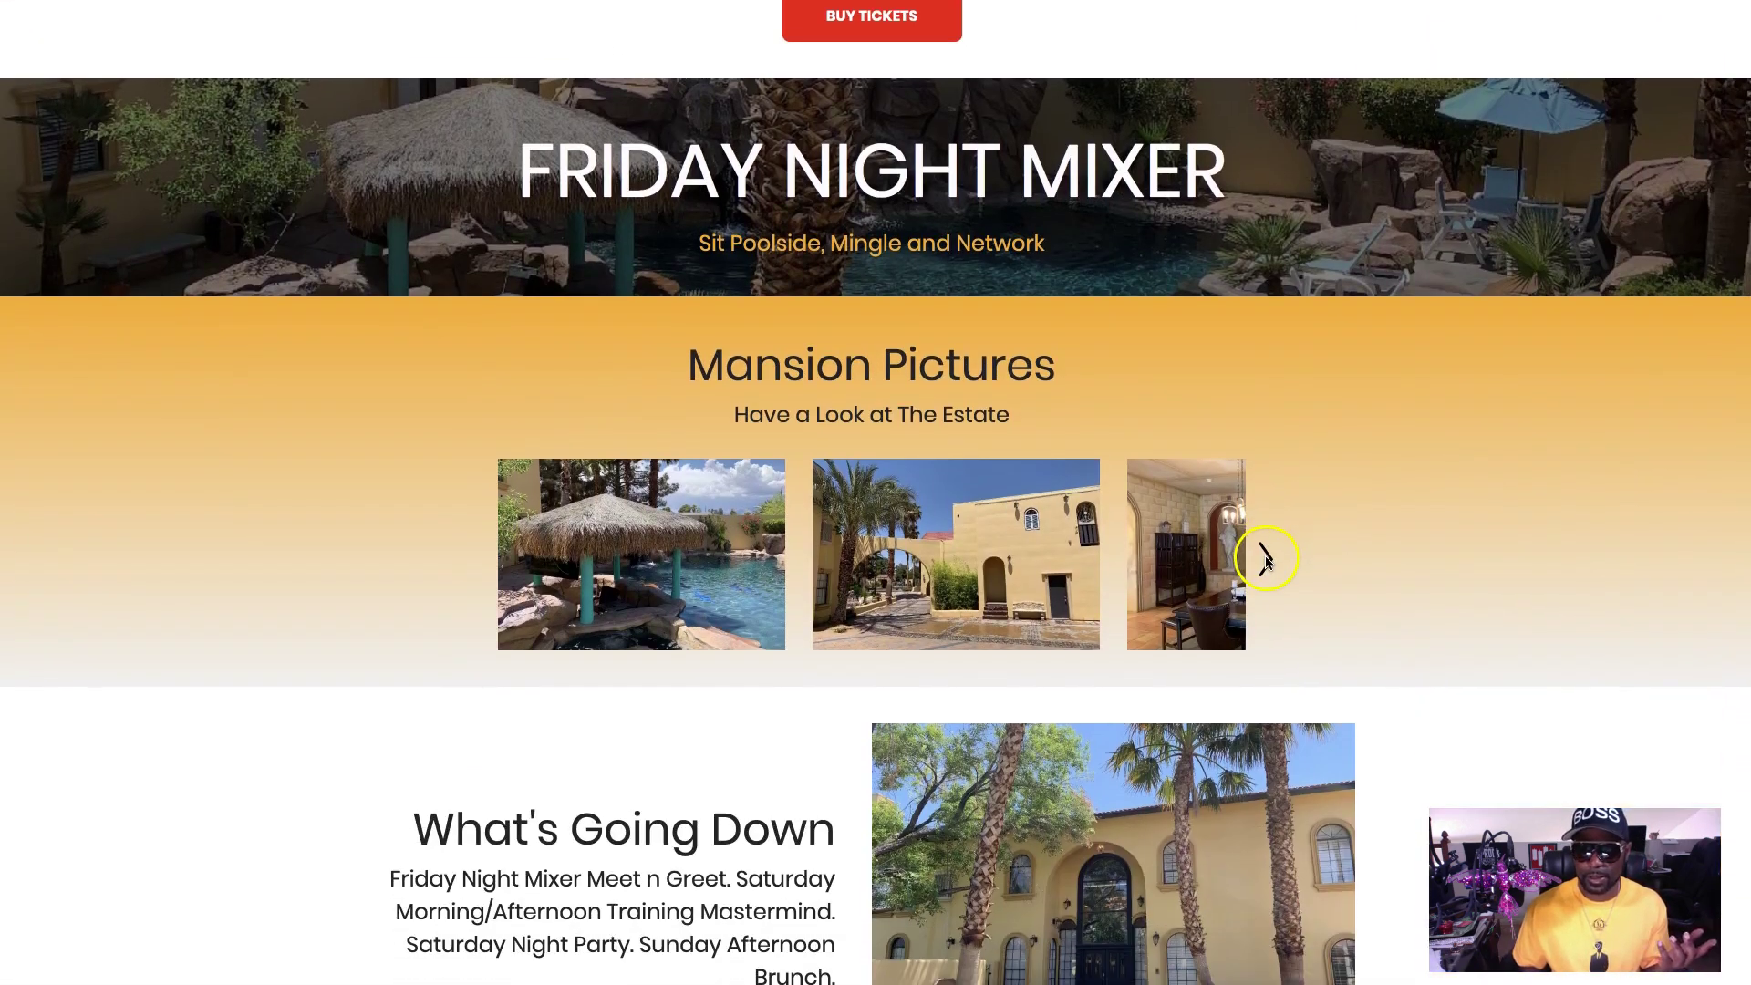
pyautogui.click(1267, 559)
pyautogui.click(1267, 559)
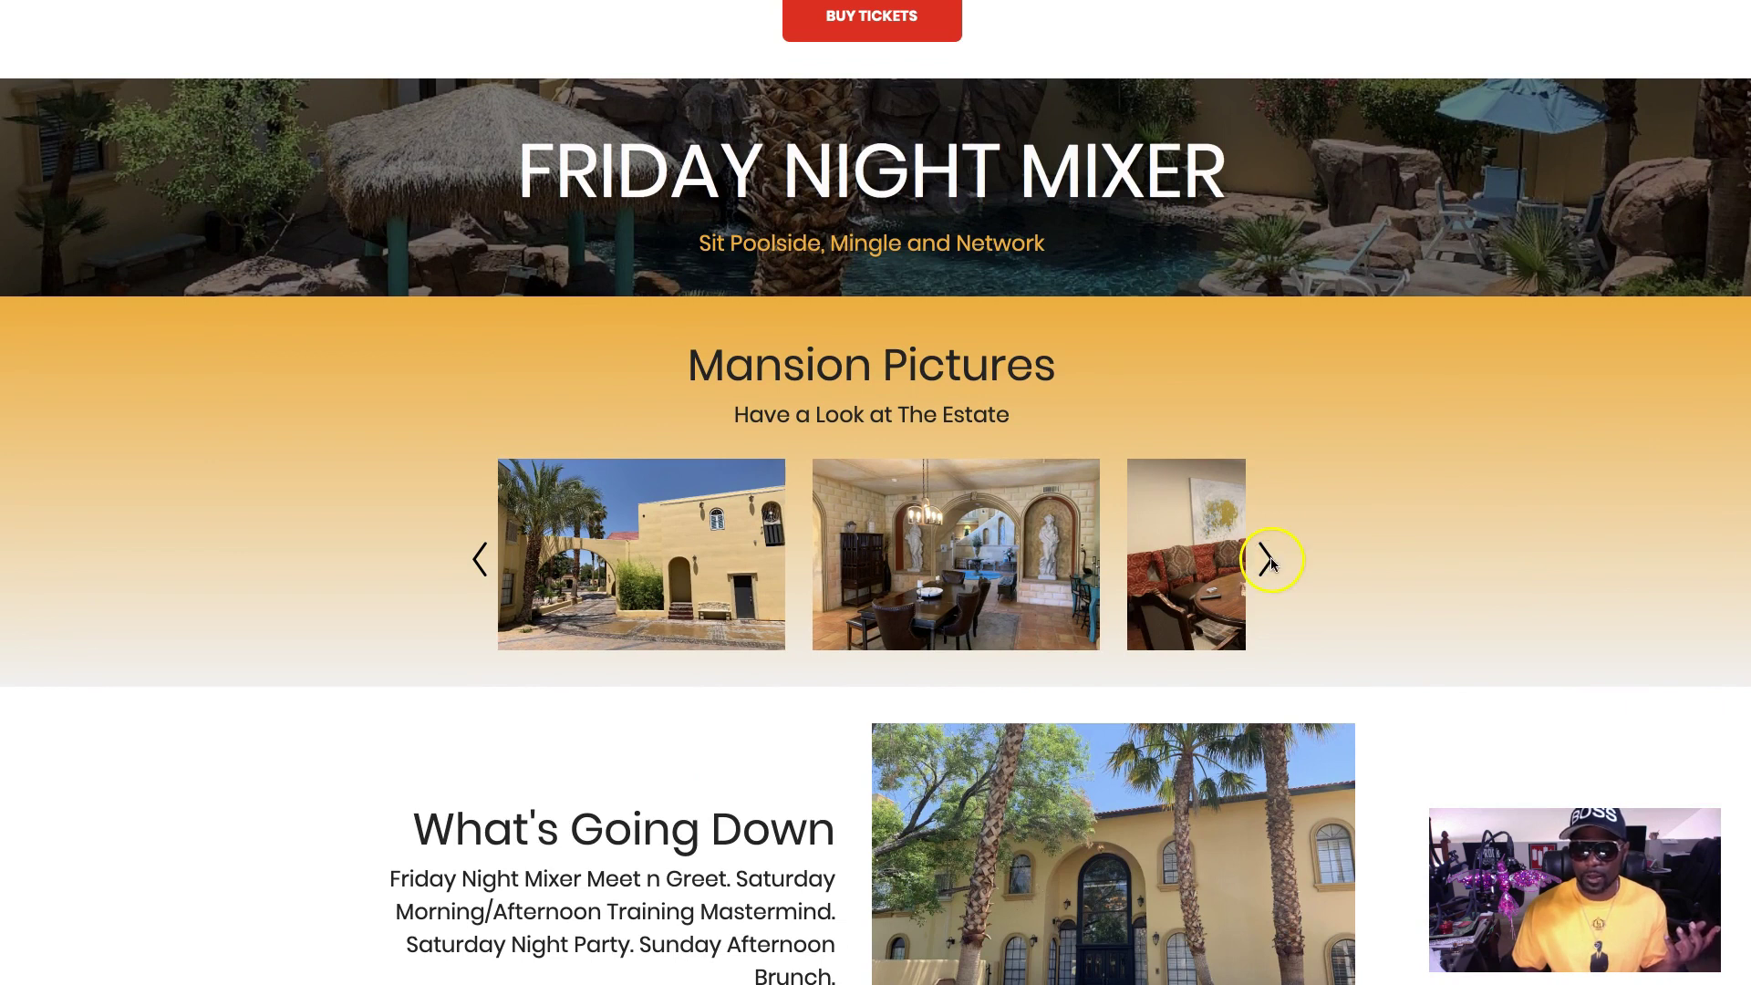
pyautogui.click(1268, 559)
pyautogui.scroll(-9, 1272, 561)
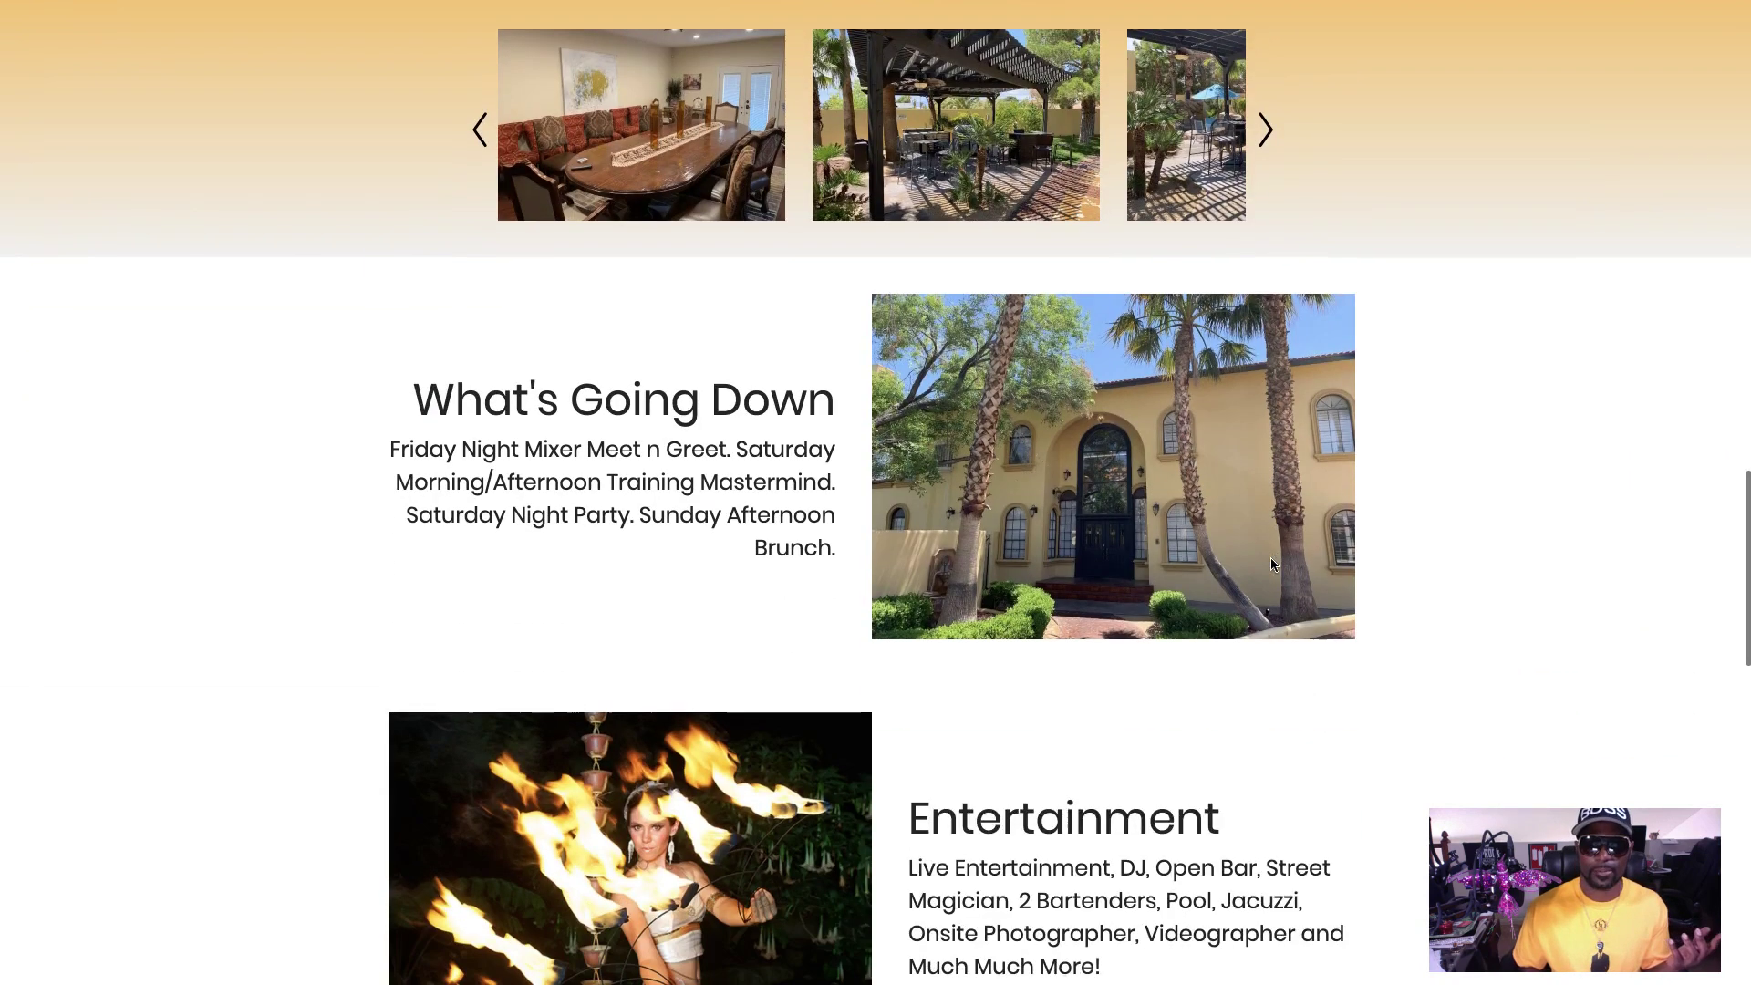
pyautogui.scroll(-8, 1273, 564)
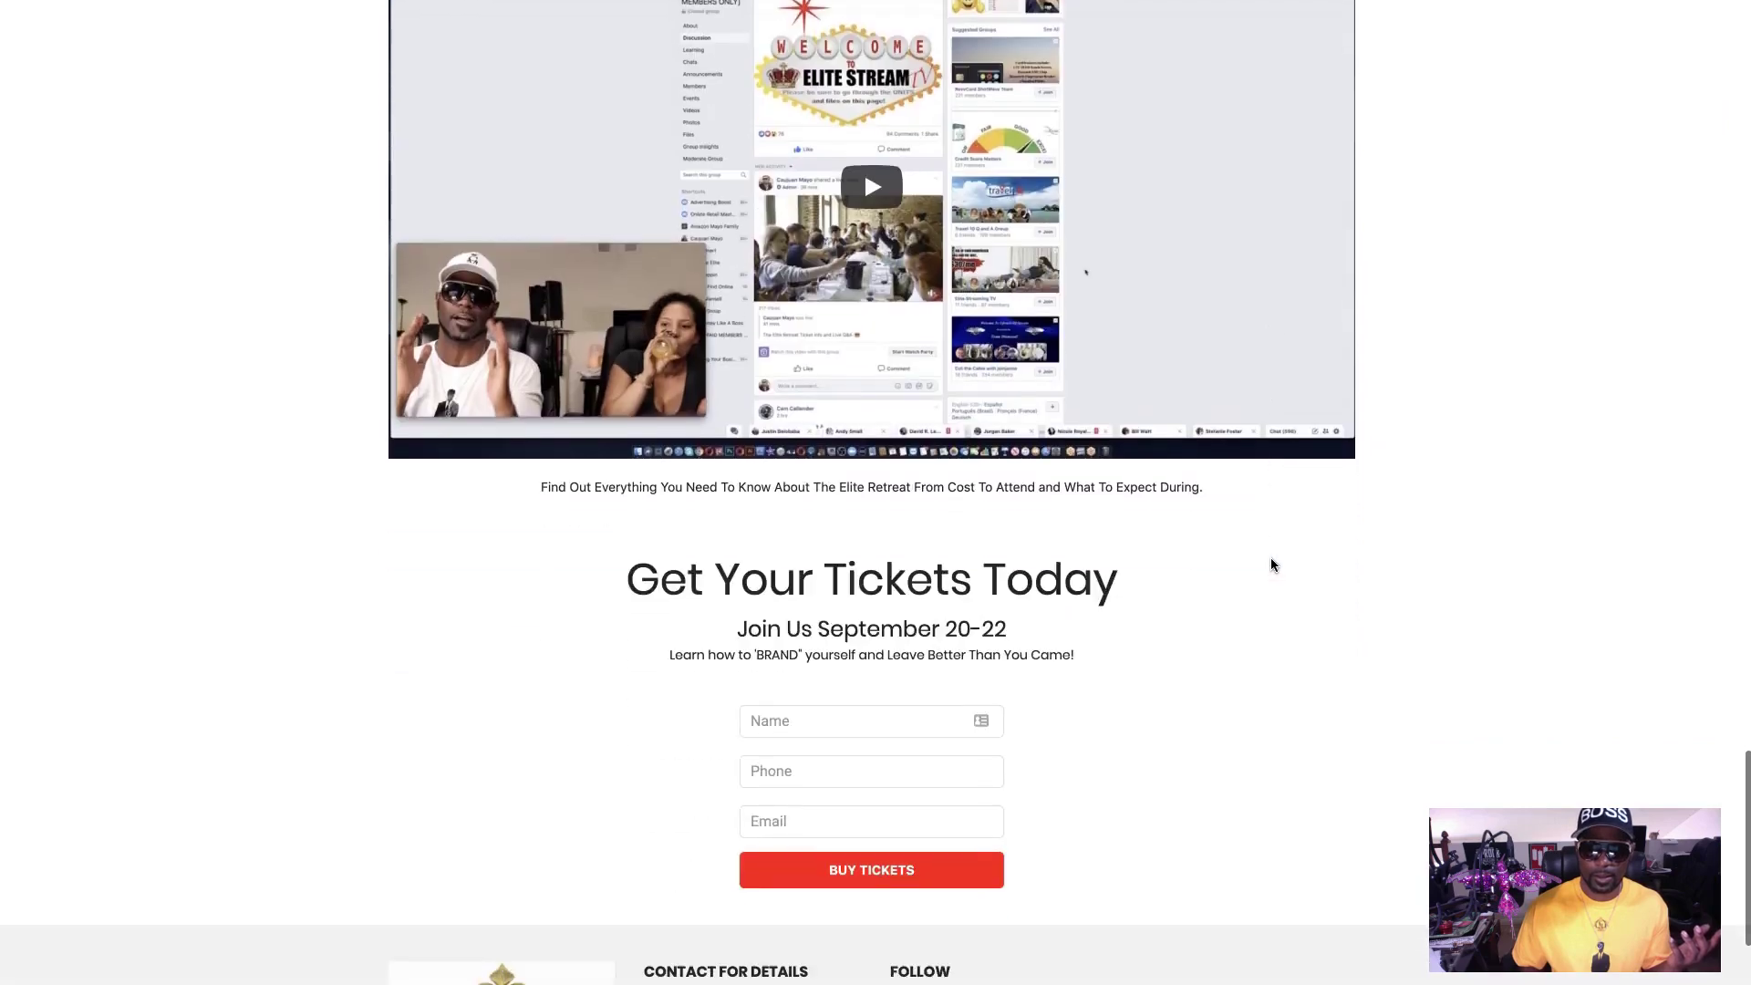
pyautogui.scroll(20, 1271, 565)
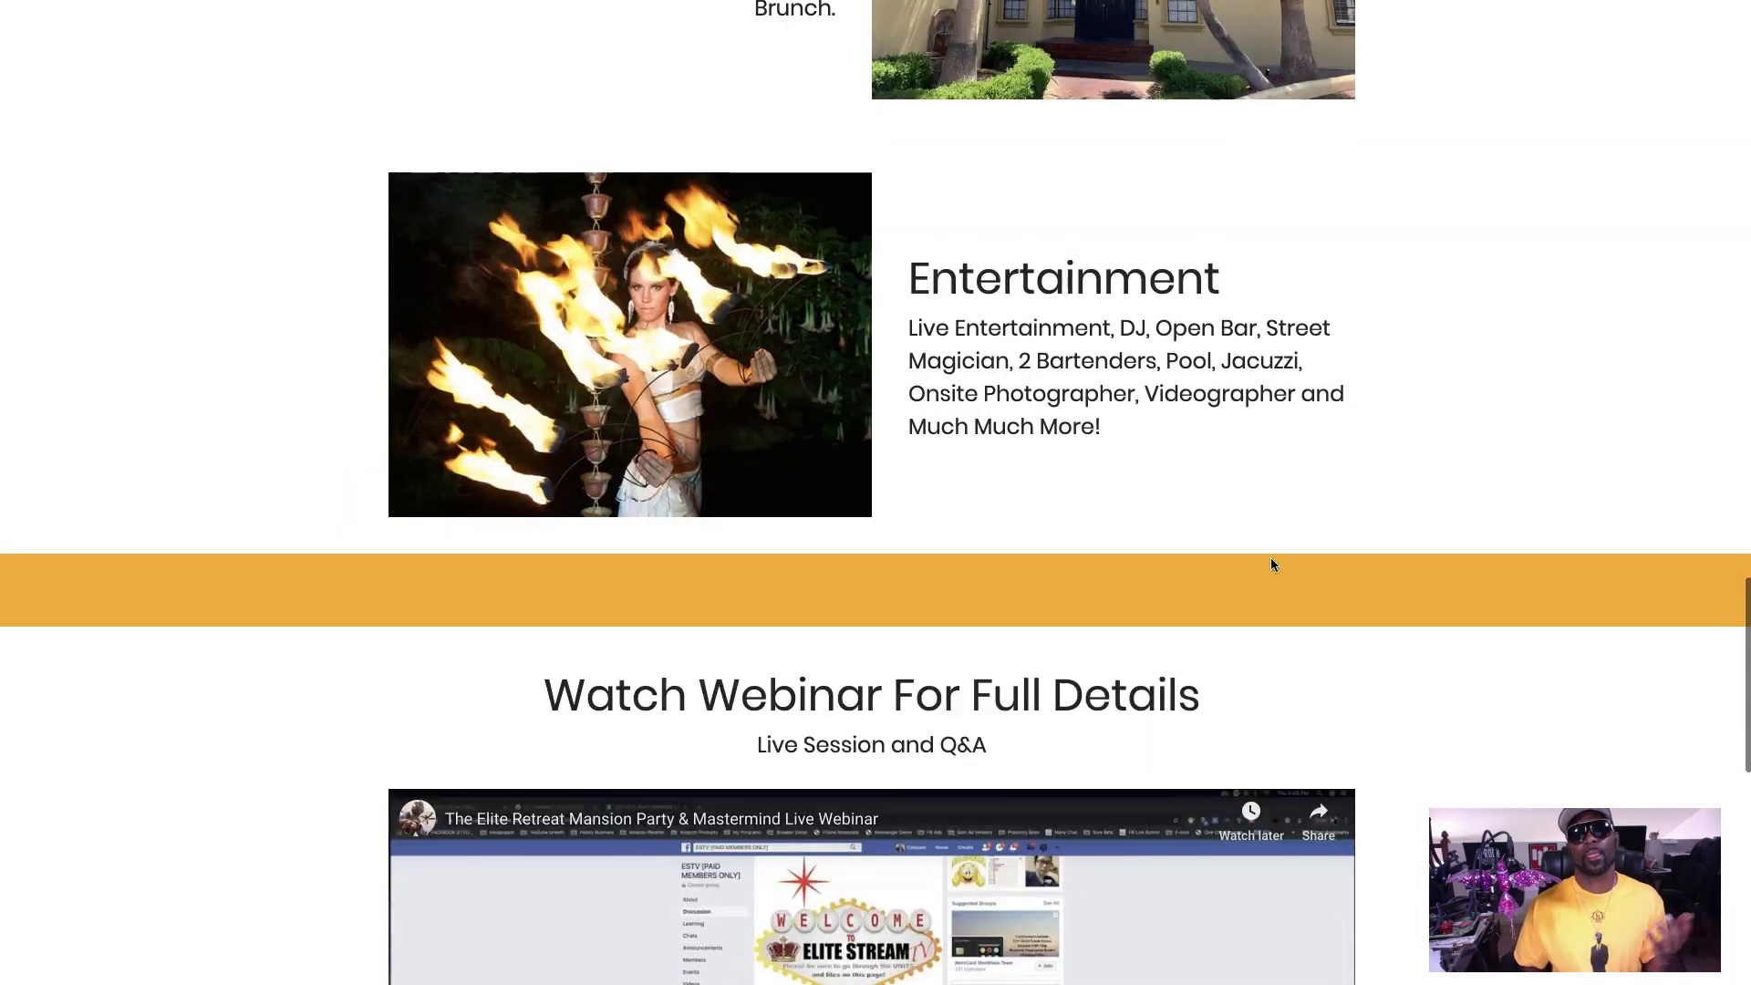
pyautogui.scroll(-1, 1049, 438)
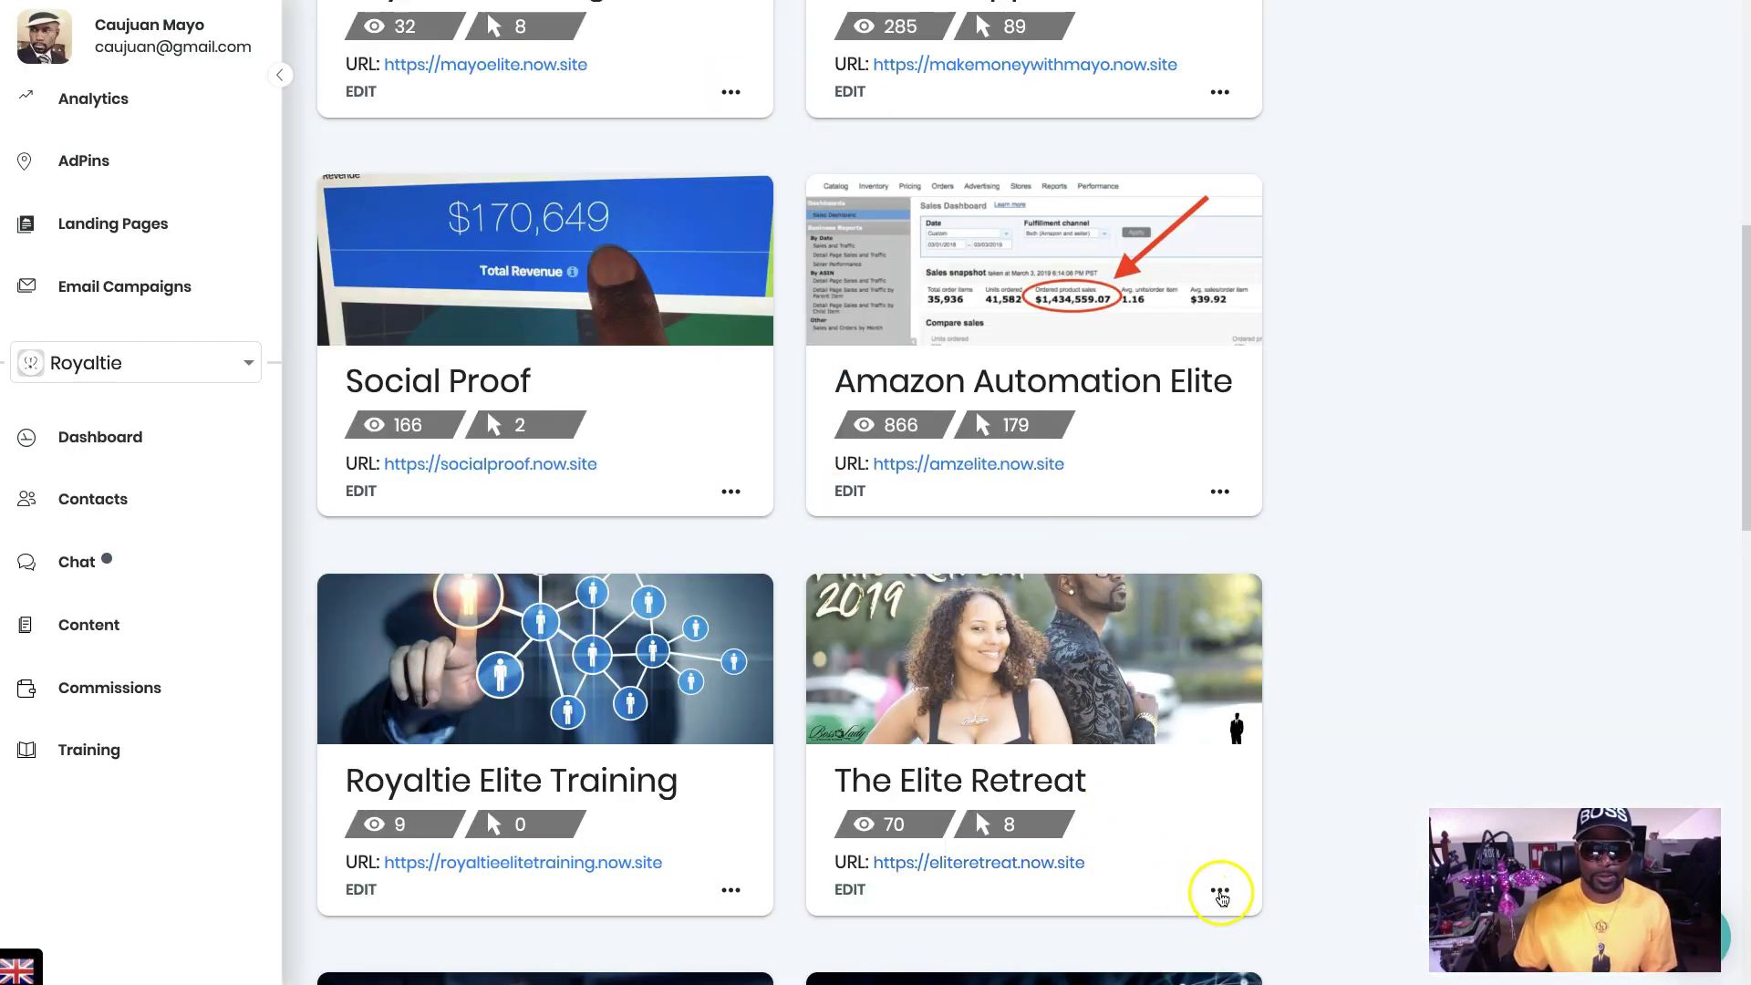
# - Share The Elite Retreat page as an editable template with the recipient's e-mail address
pyautogui.click(1220, 891)
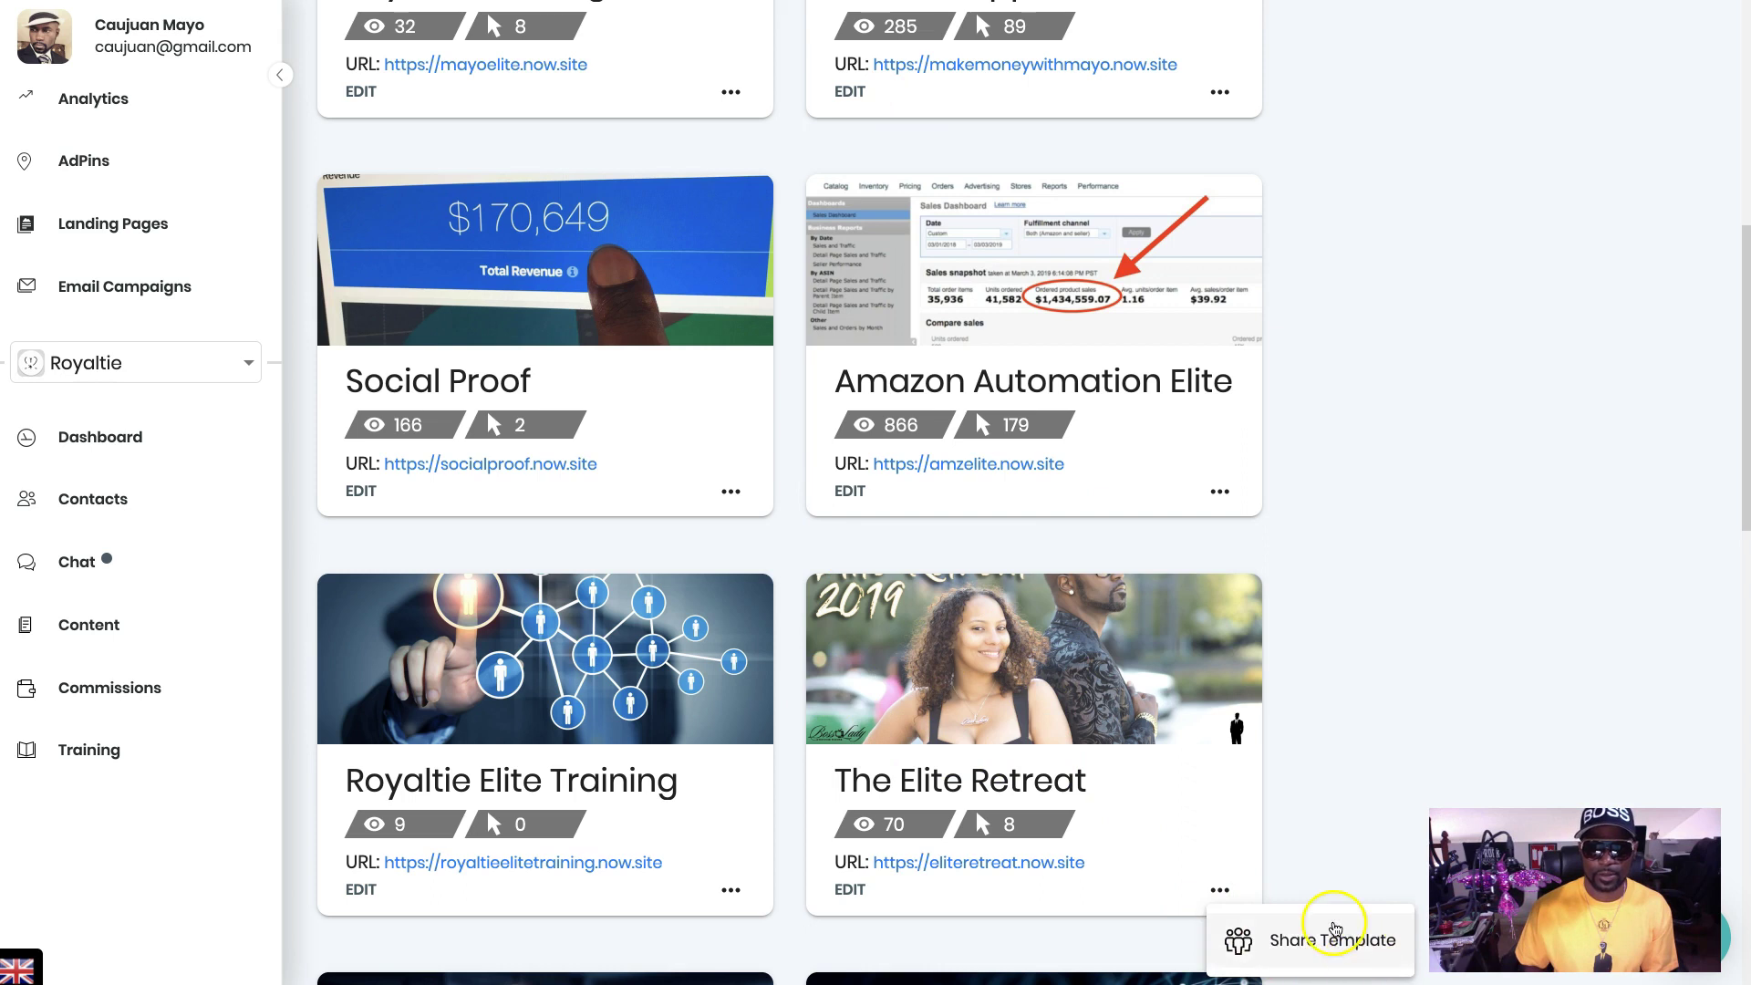
pyautogui.click(1286, 941)
pyautogui.click(789, 503)
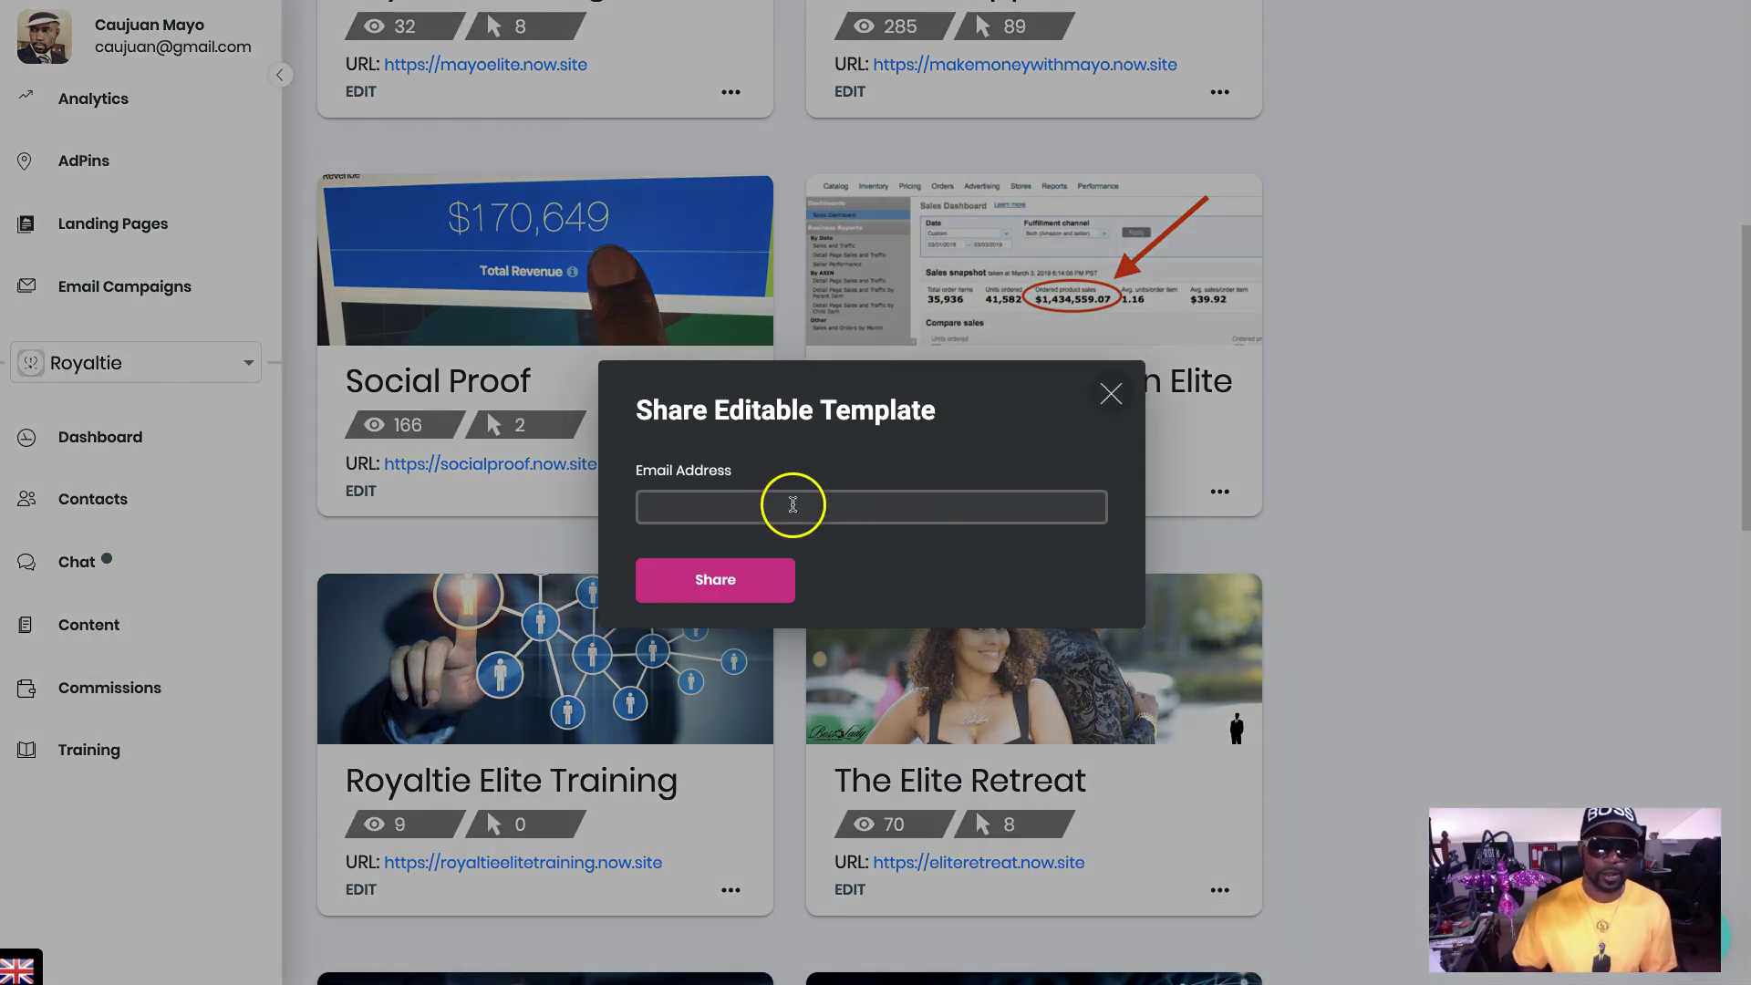
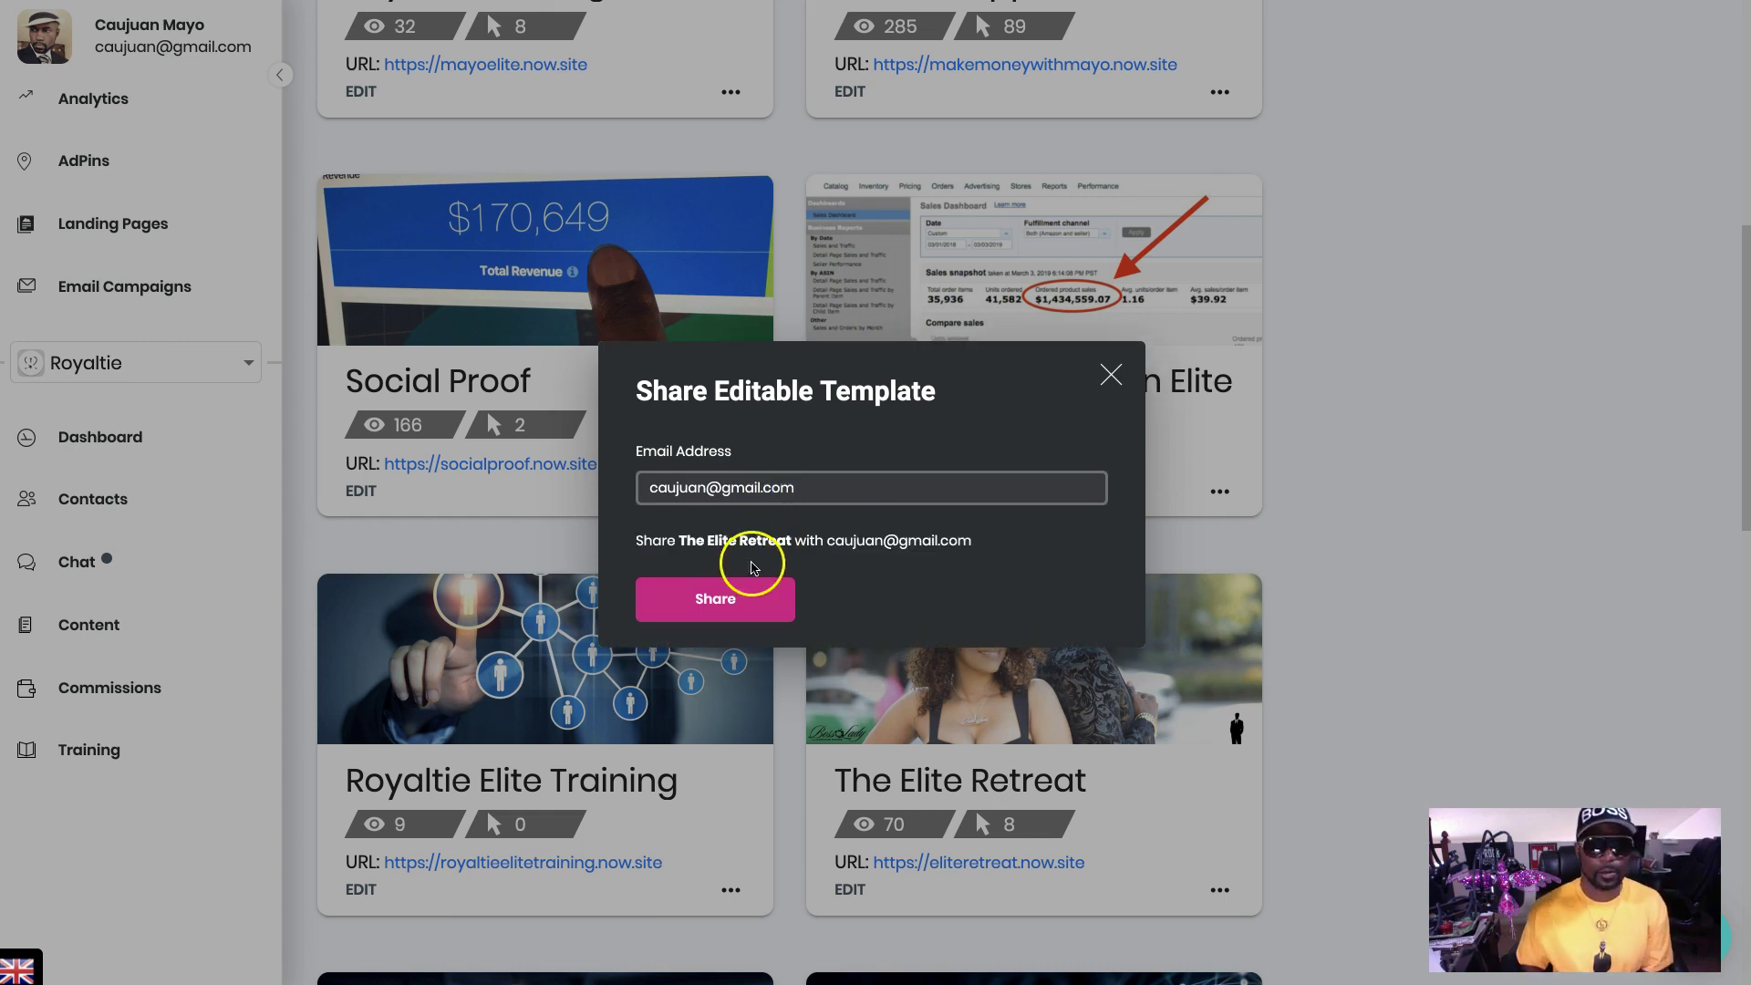
pyautogui.click(724, 598)
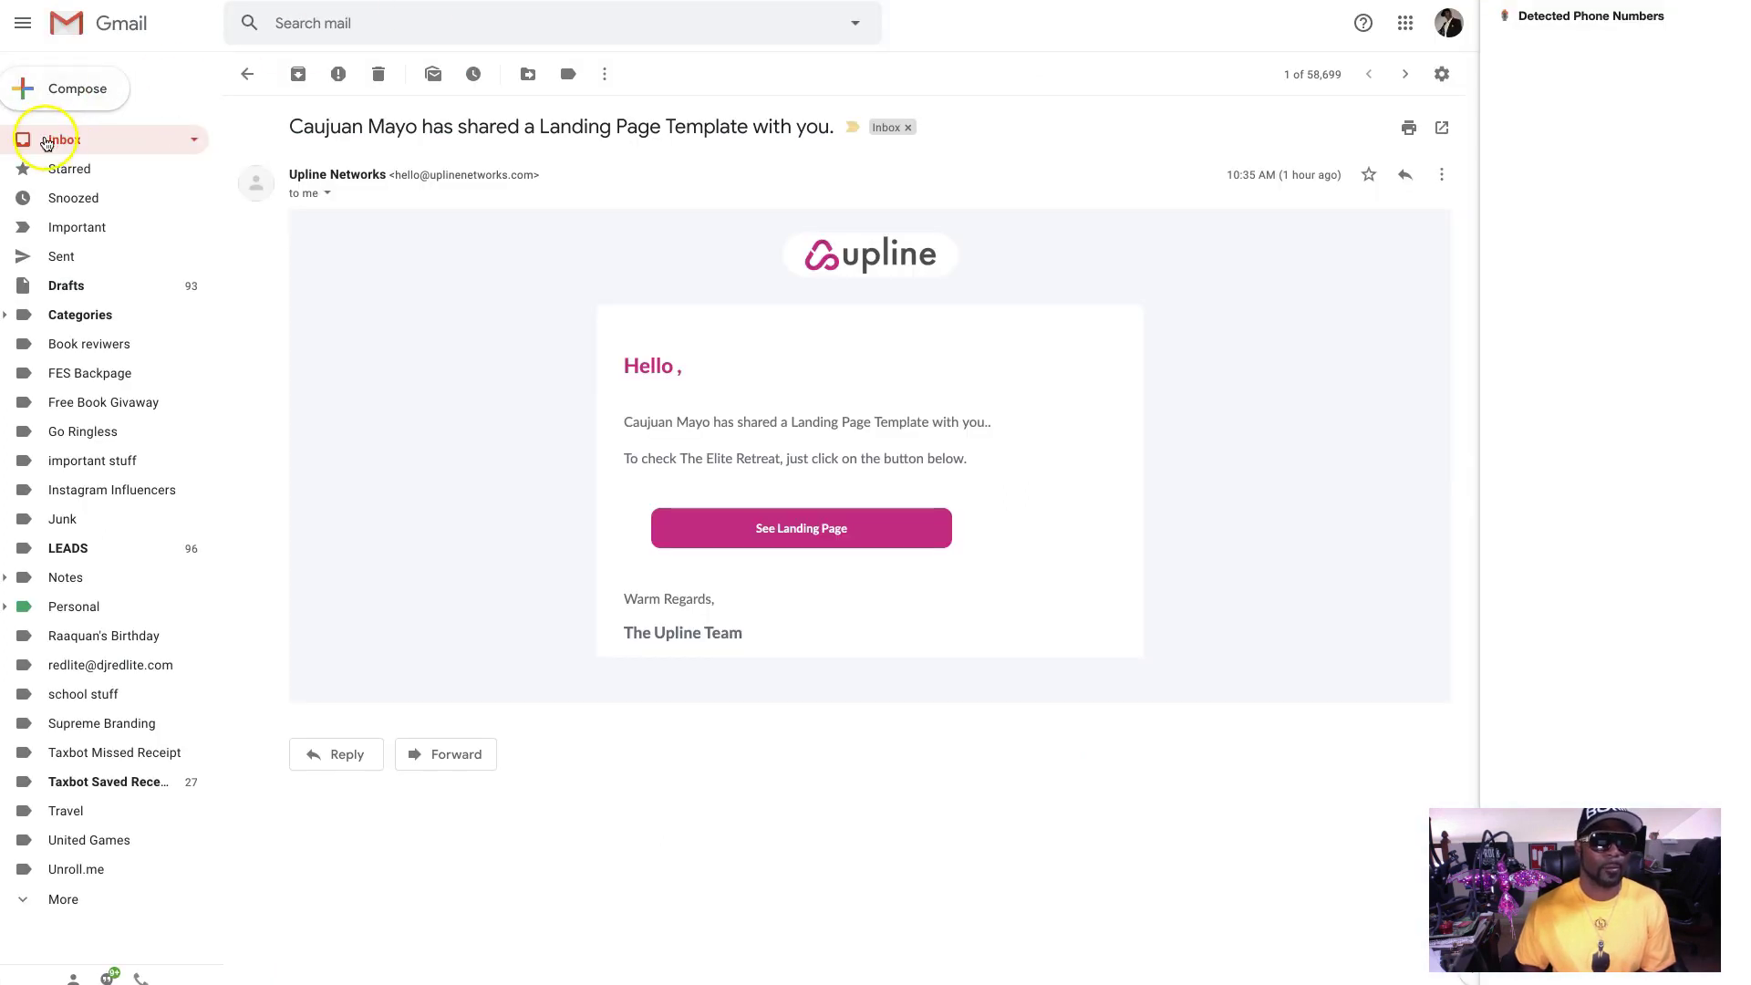
# - Open the newest Upline Networks share email in Gmail and follow its See Landing Page link
pyautogui.click(58, 139)
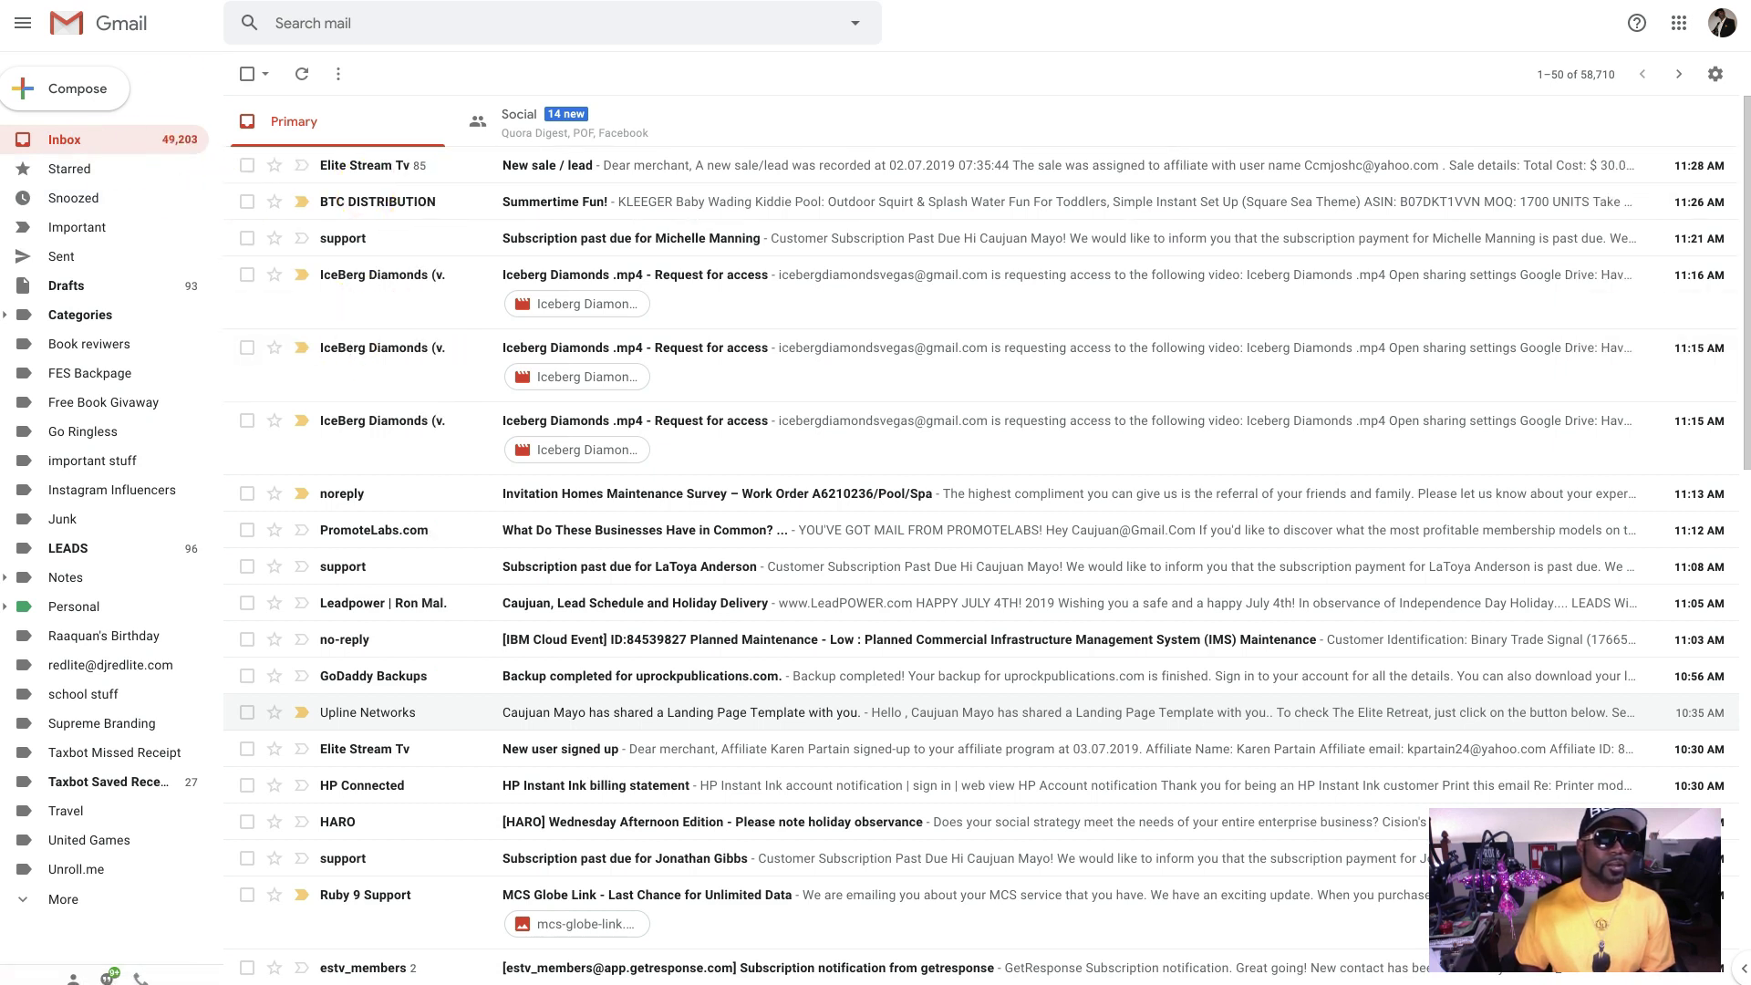
pyautogui.click(1256, 283)
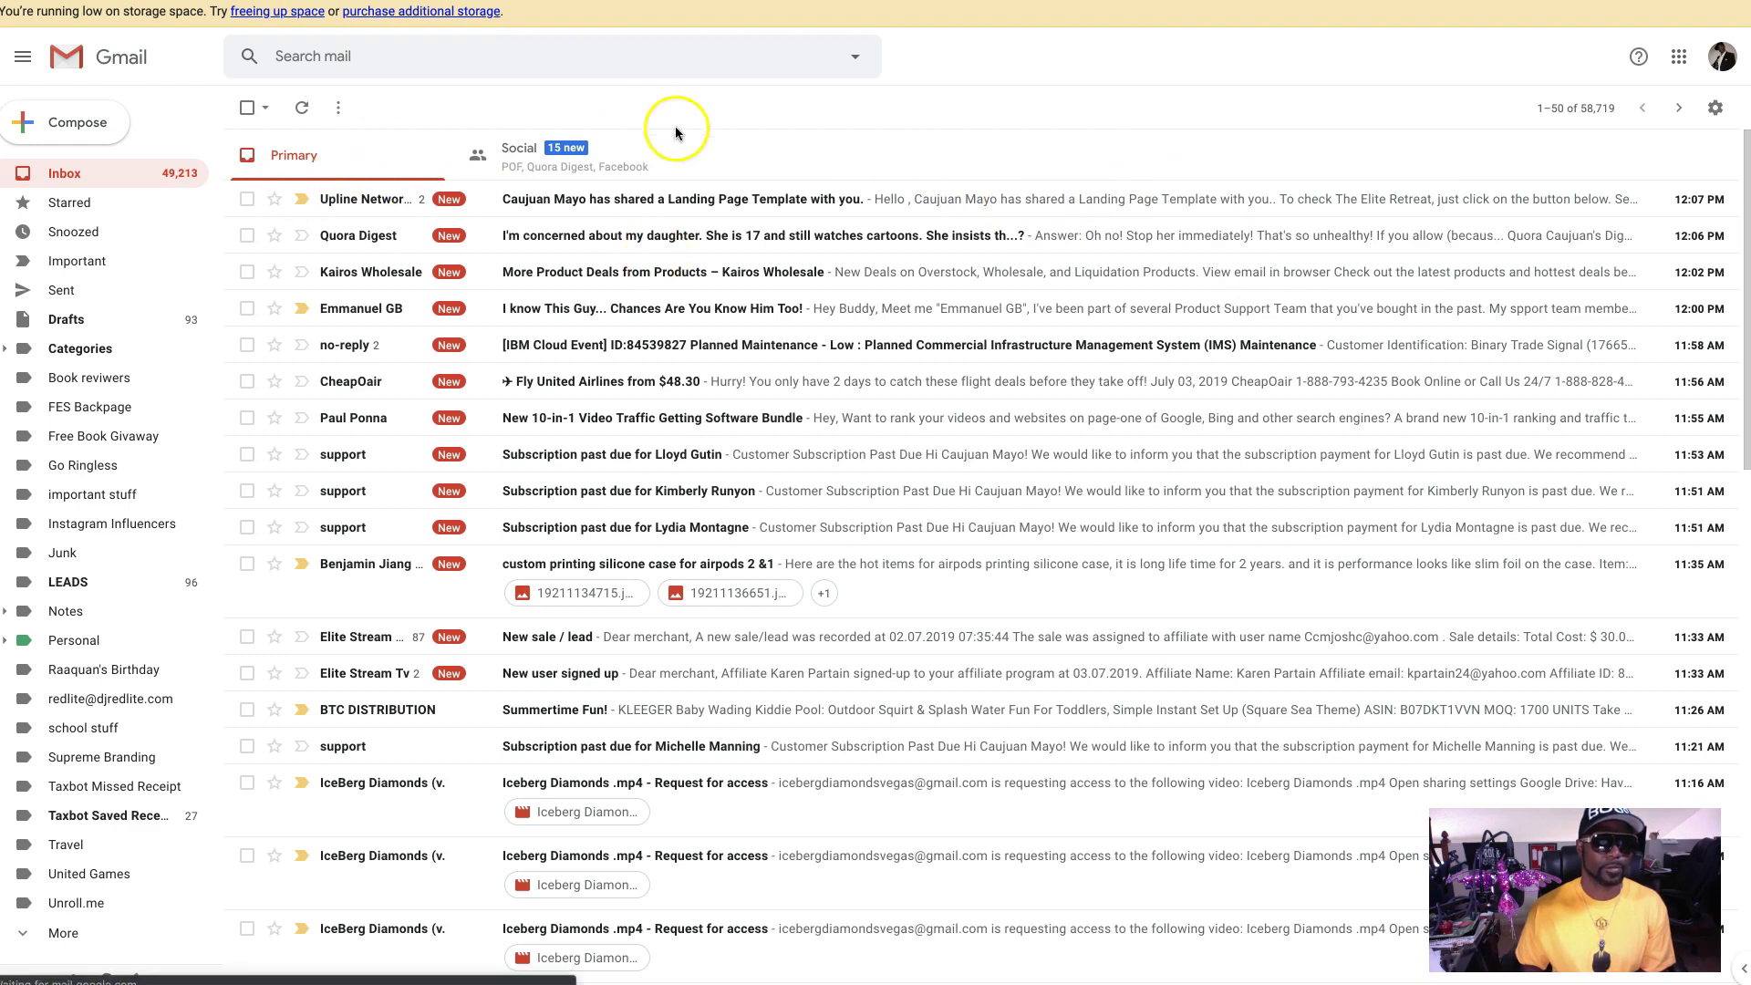
pyautogui.click(364, 199)
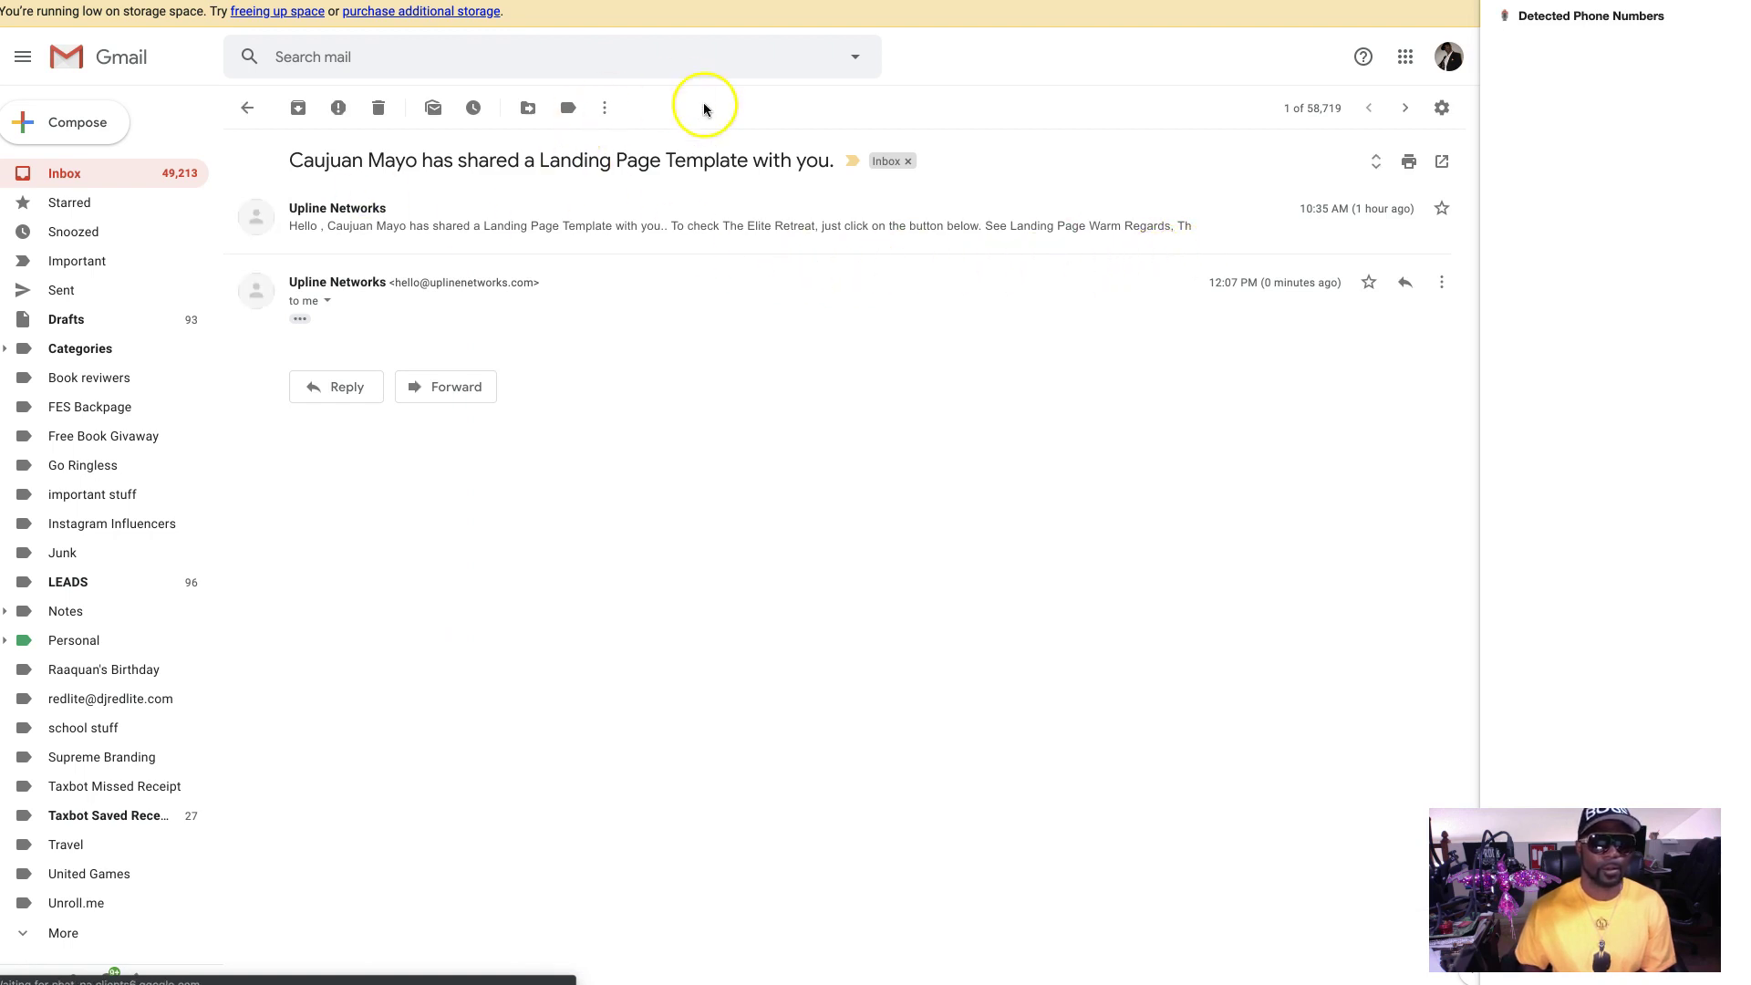
pyautogui.click(823, 255)
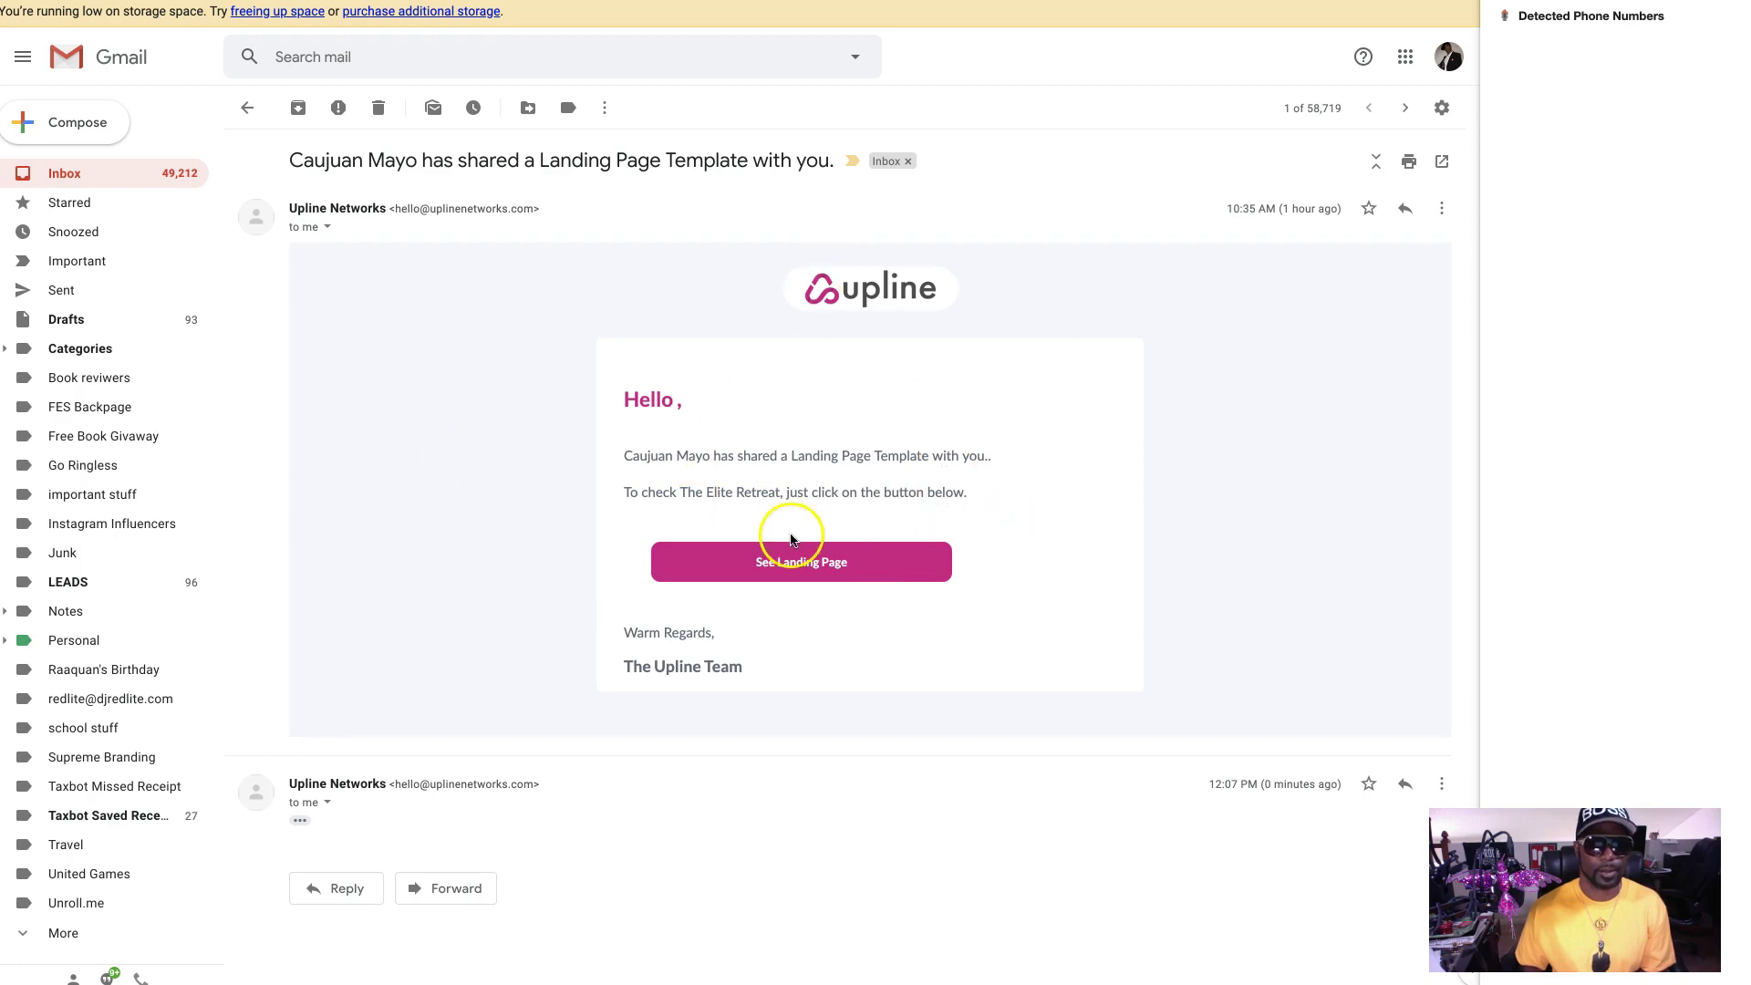
pyautogui.click(804, 571)
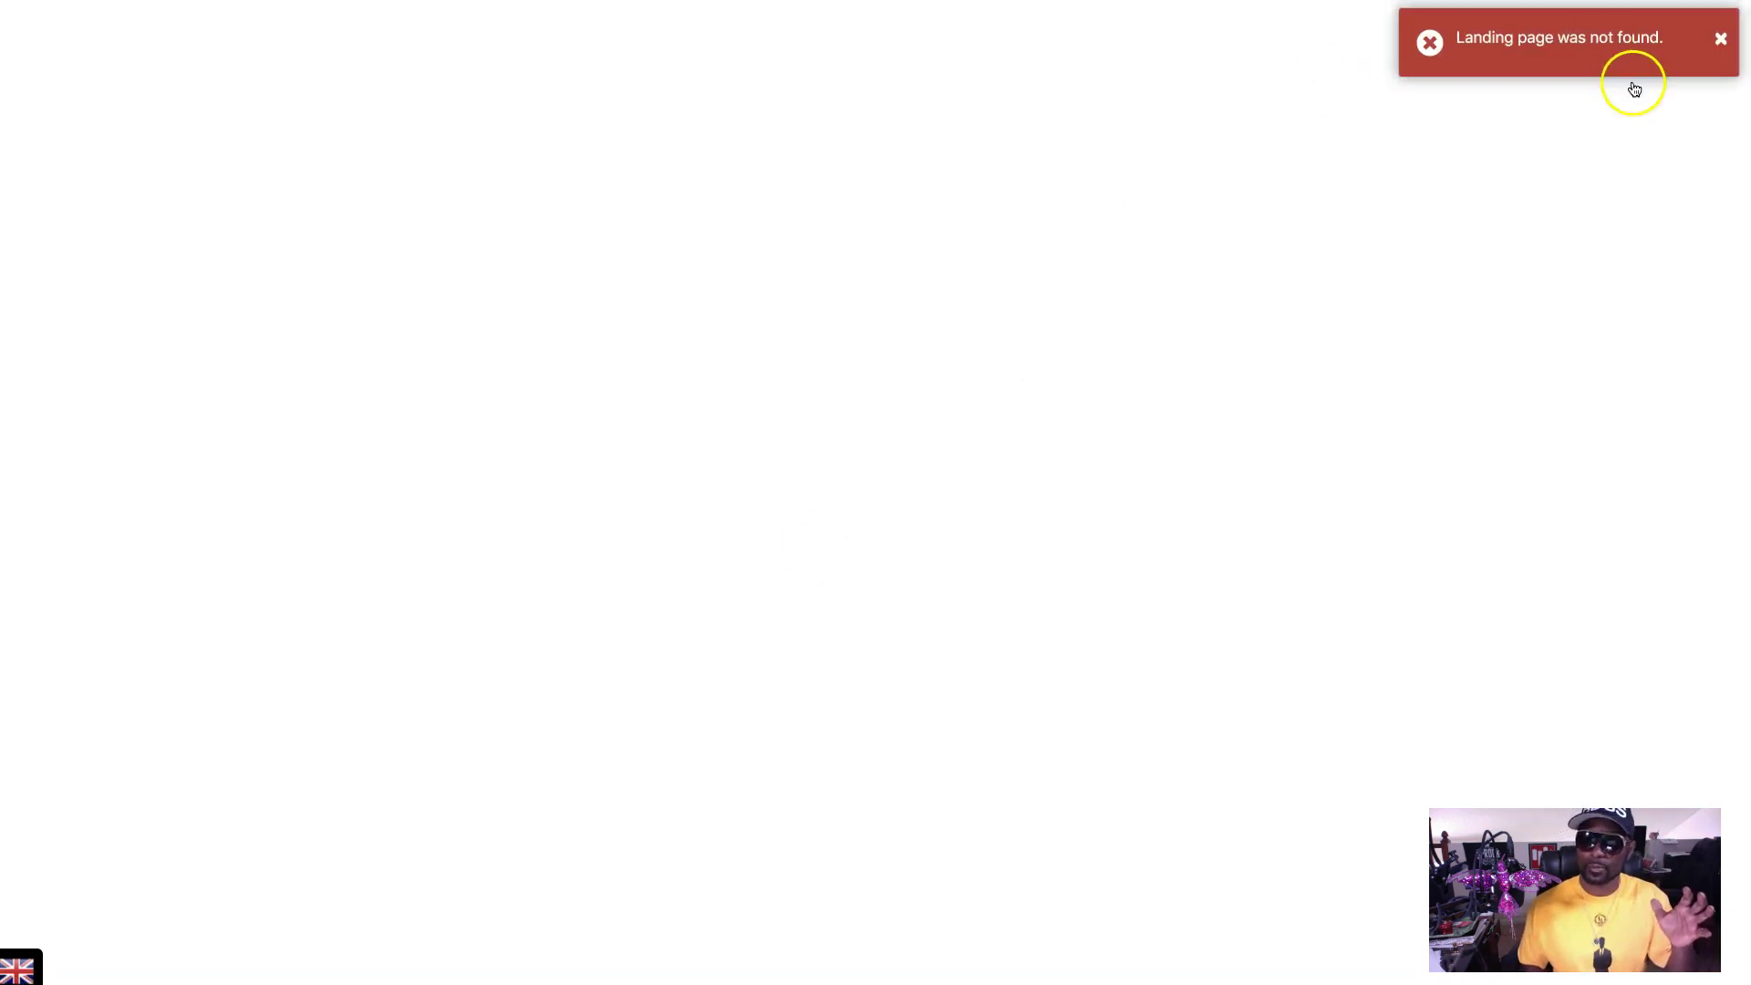
# - Dismiss the not-found notice and scroll to the second The Elite Retreat card (eliteretreat1)
pyautogui.click(1718, 40)
pyautogui.click(1720, 39)
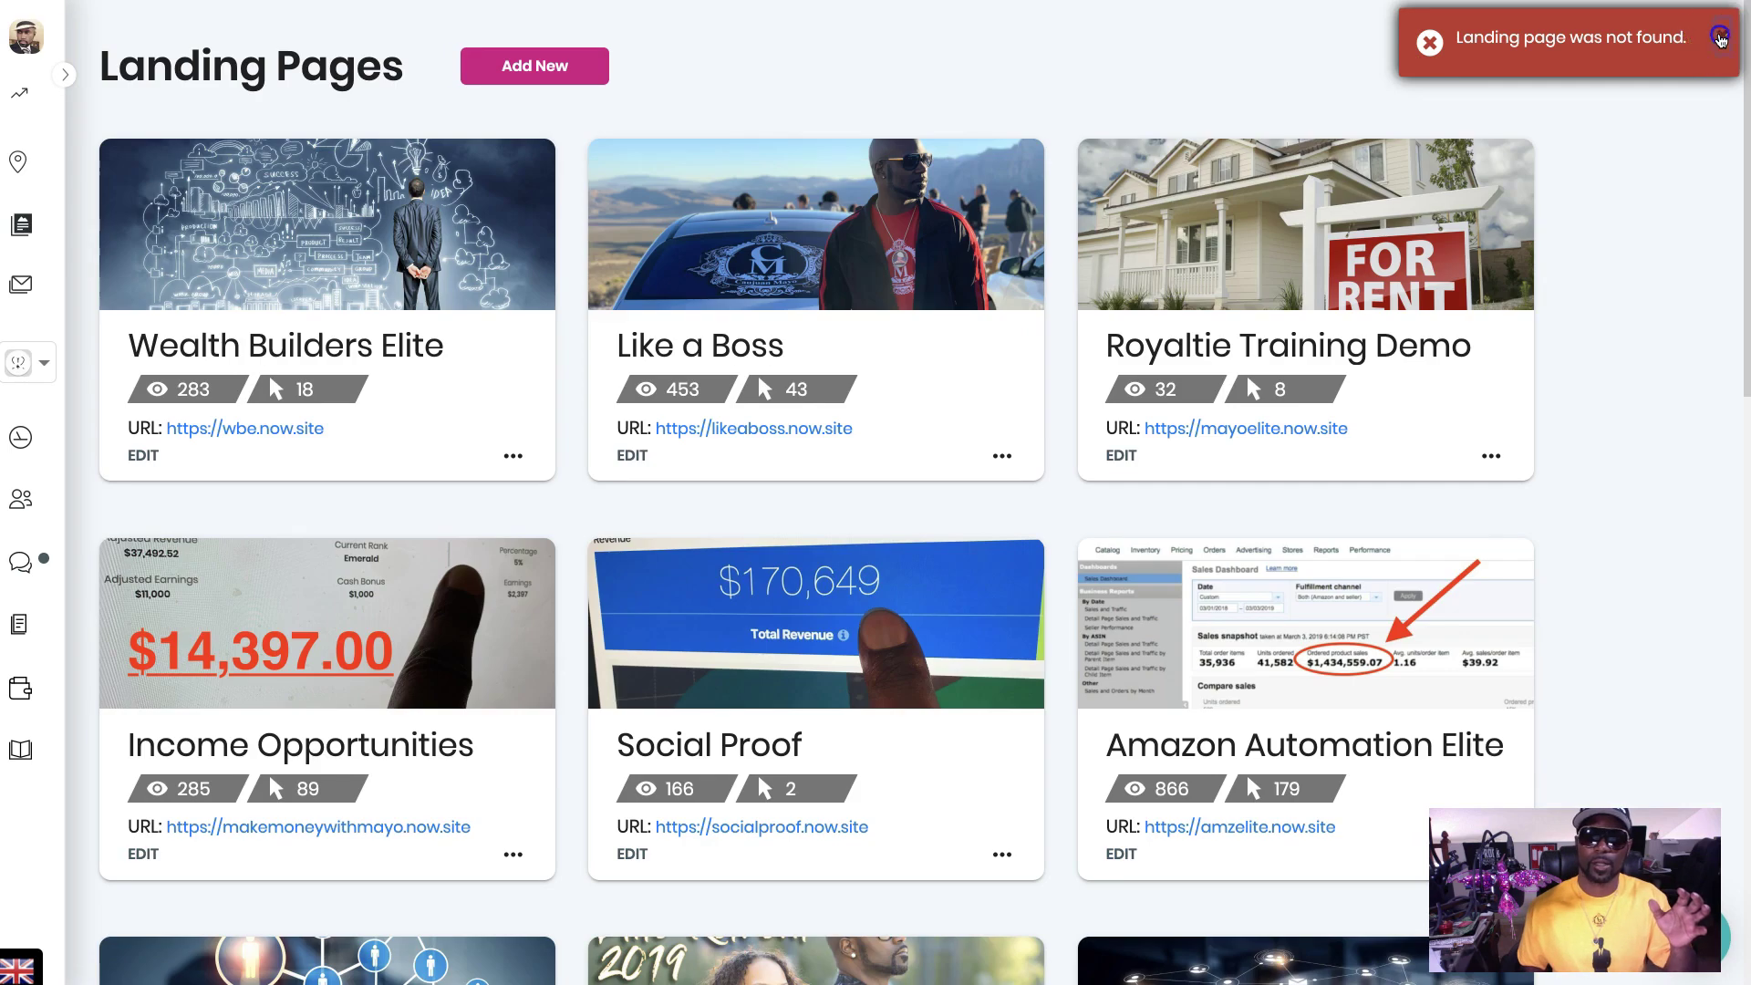
pyautogui.scroll(-1, 1508, 225)
pyautogui.scroll(-6, 1508, 224)
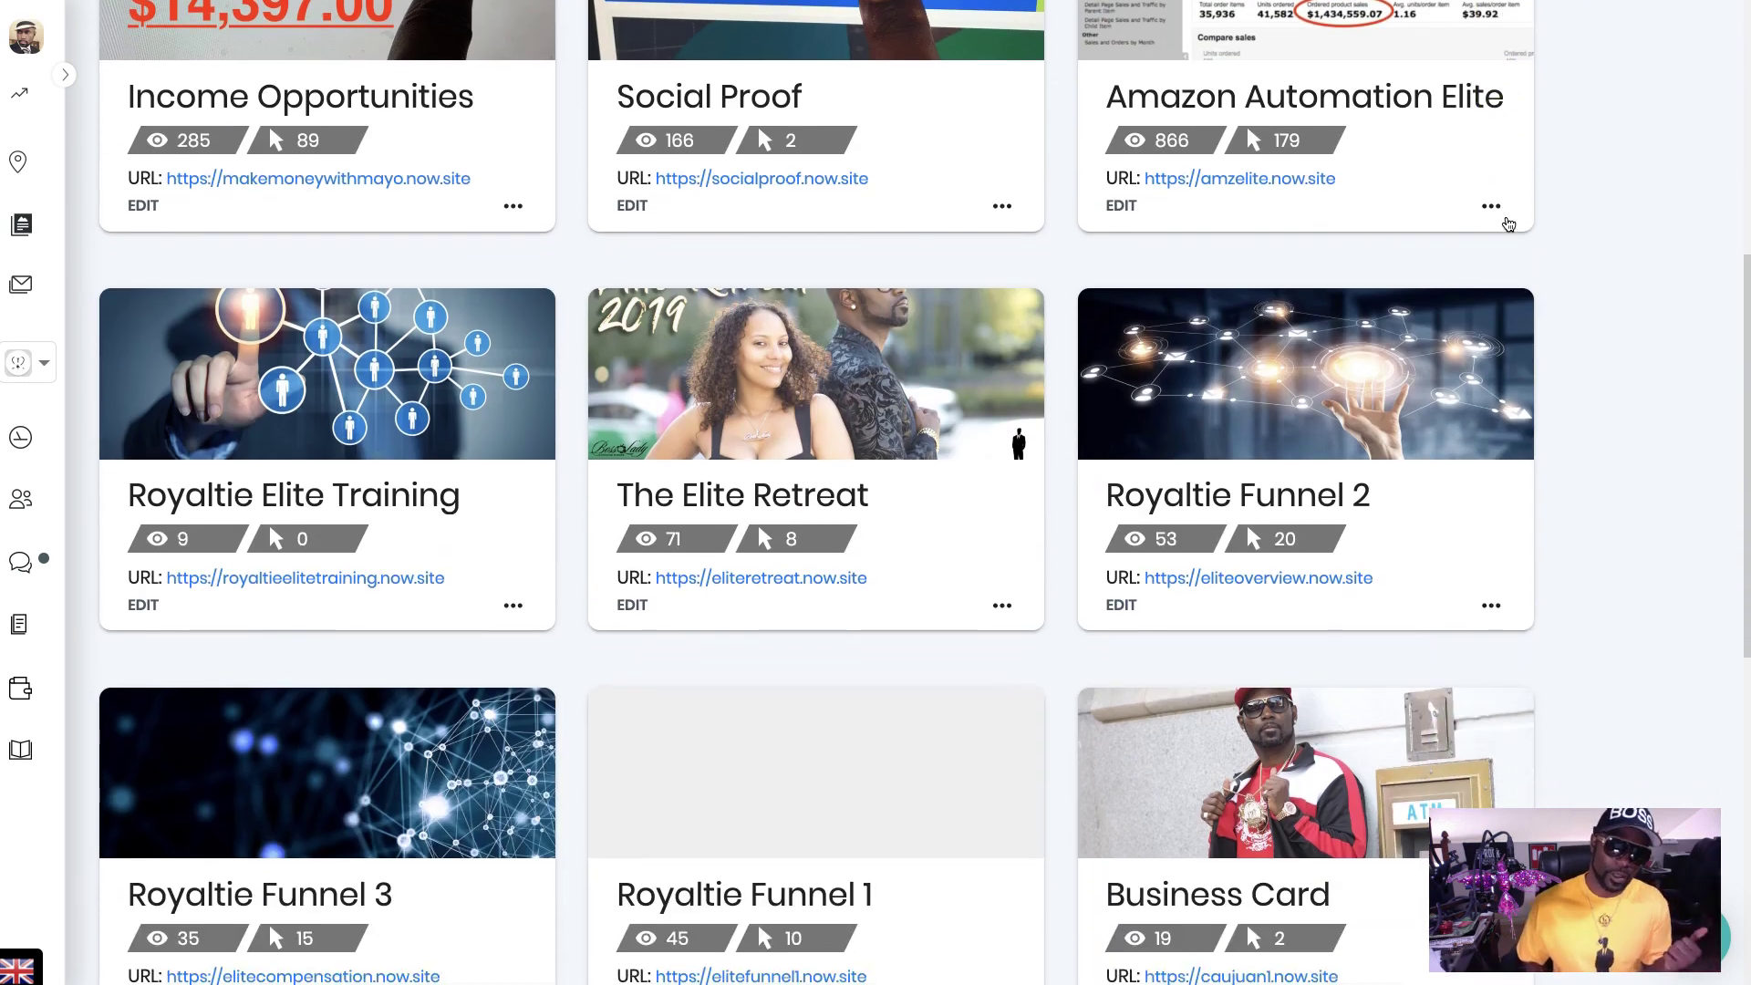
pyautogui.scroll(-6, 1508, 224)
pyautogui.scroll(-2, 1508, 224)
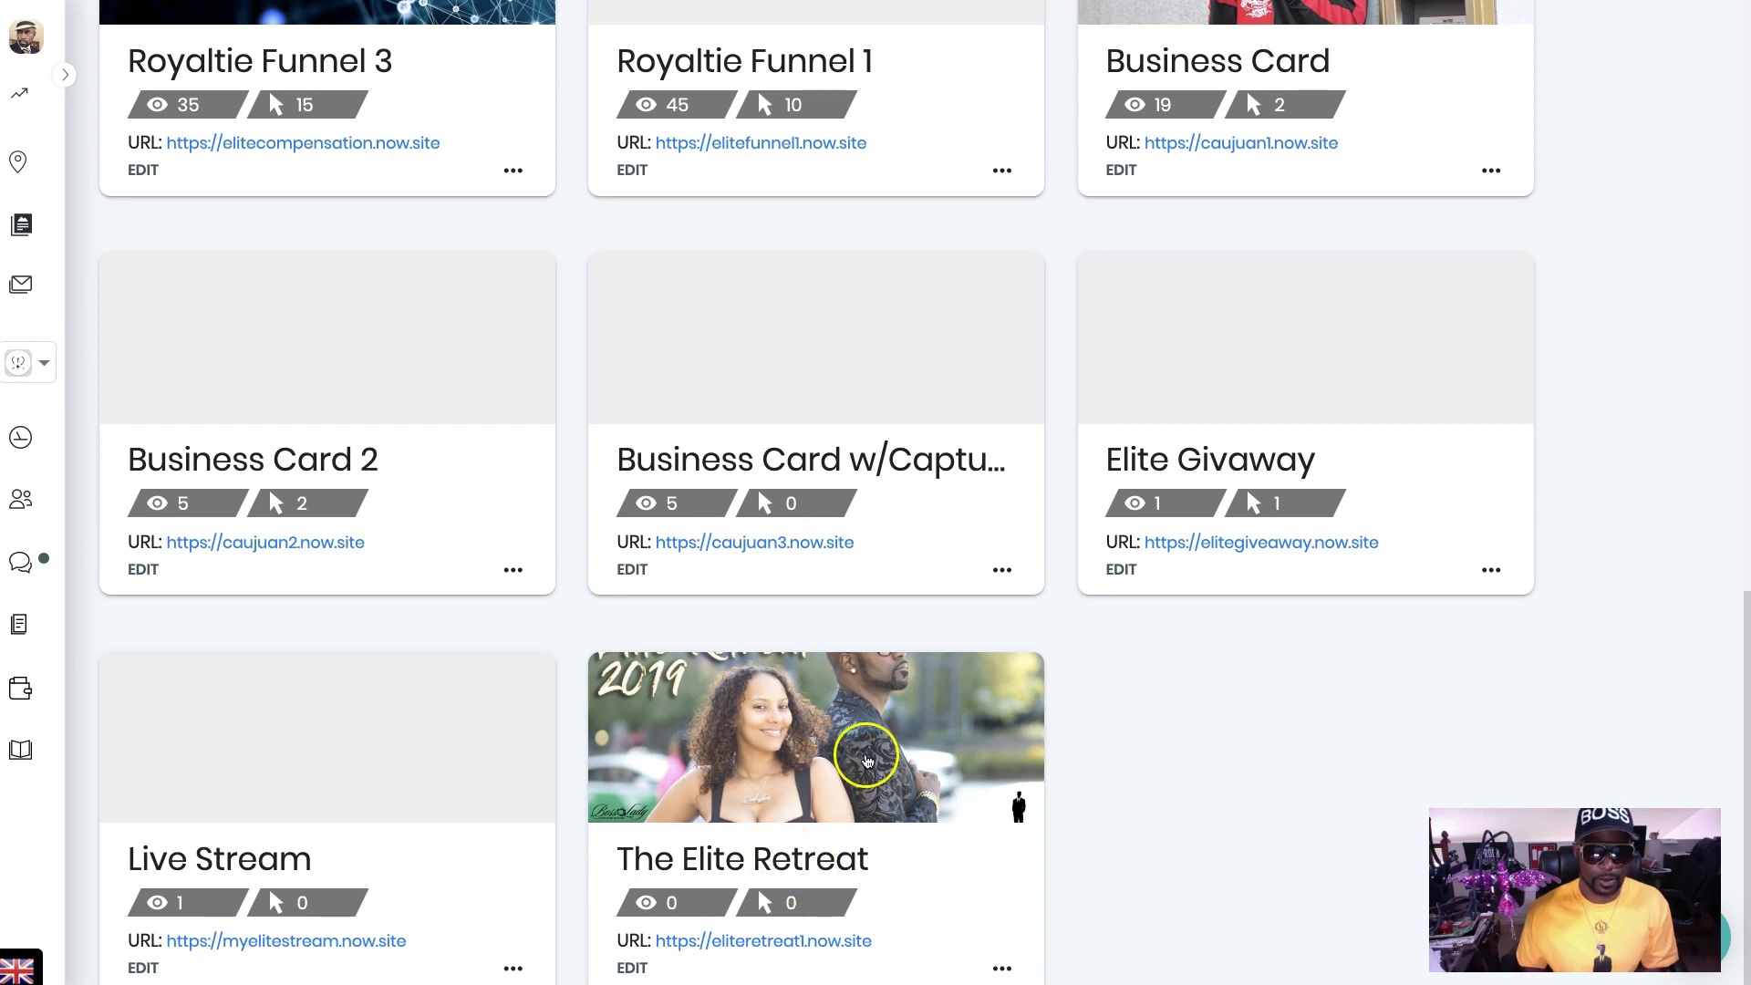
pyautogui.scroll(13, 868, 757)
pyautogui.scroll(-6, 867, 742)
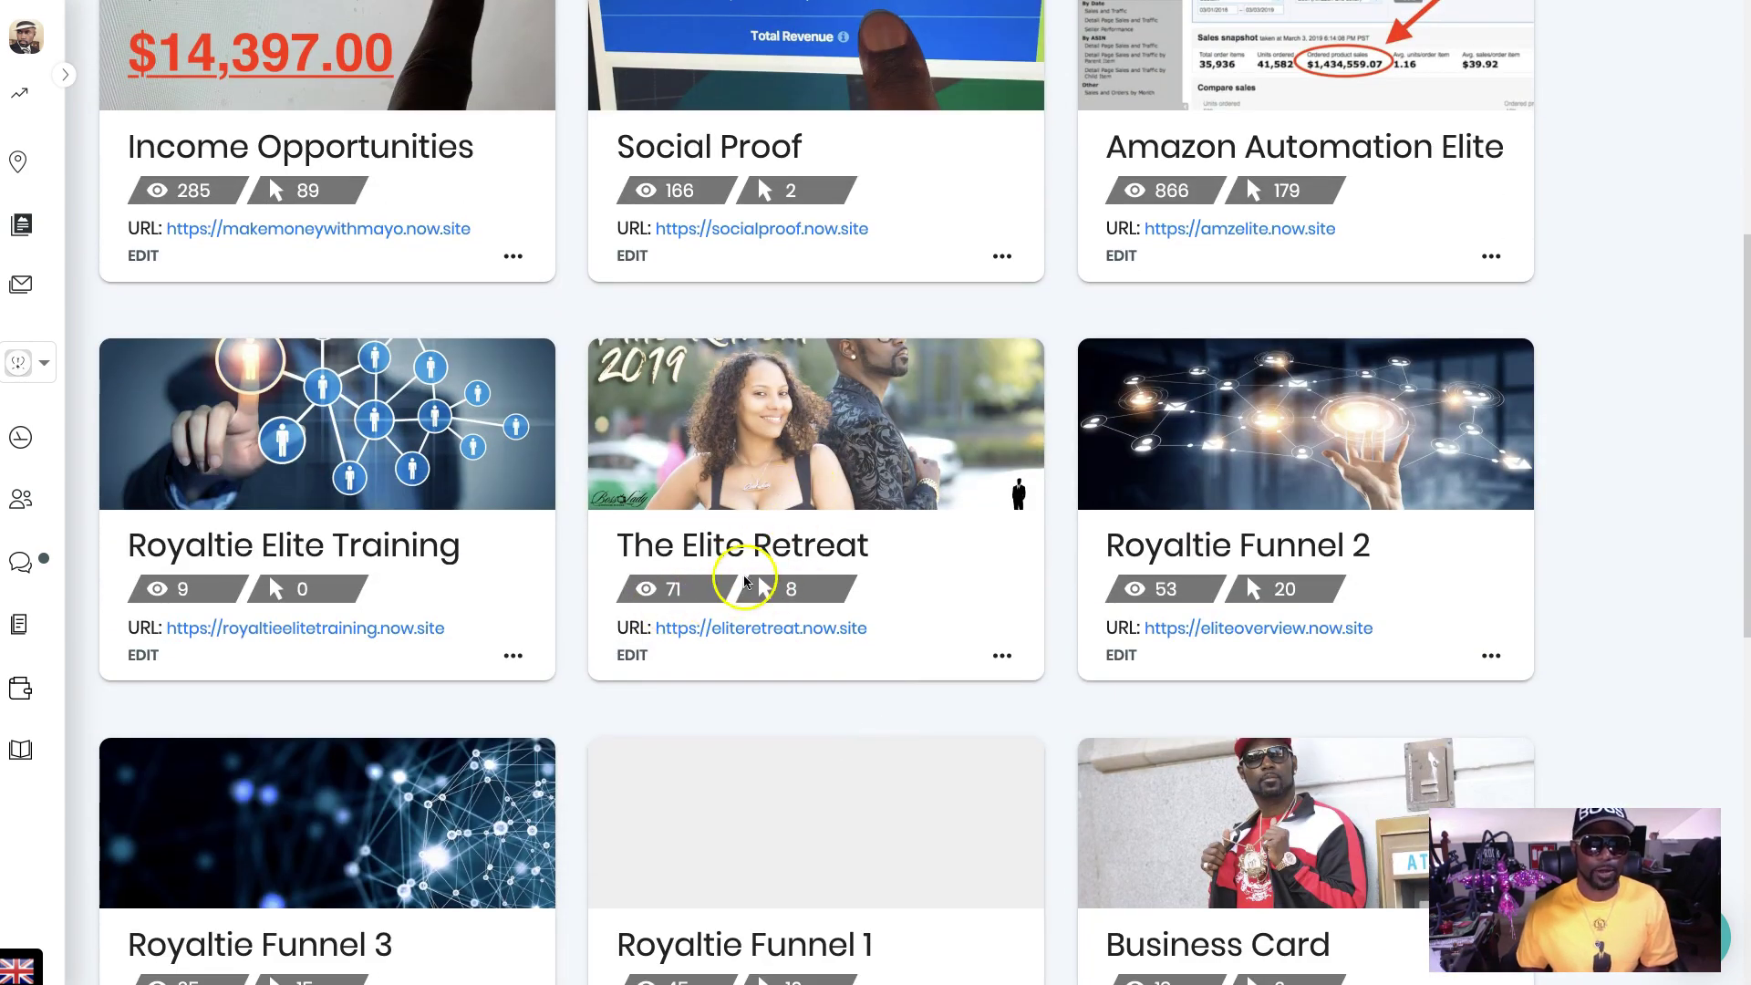
pyautogui.scroll(-4, 813, 676)
pyautogui.scroll(-4, 815, 680)
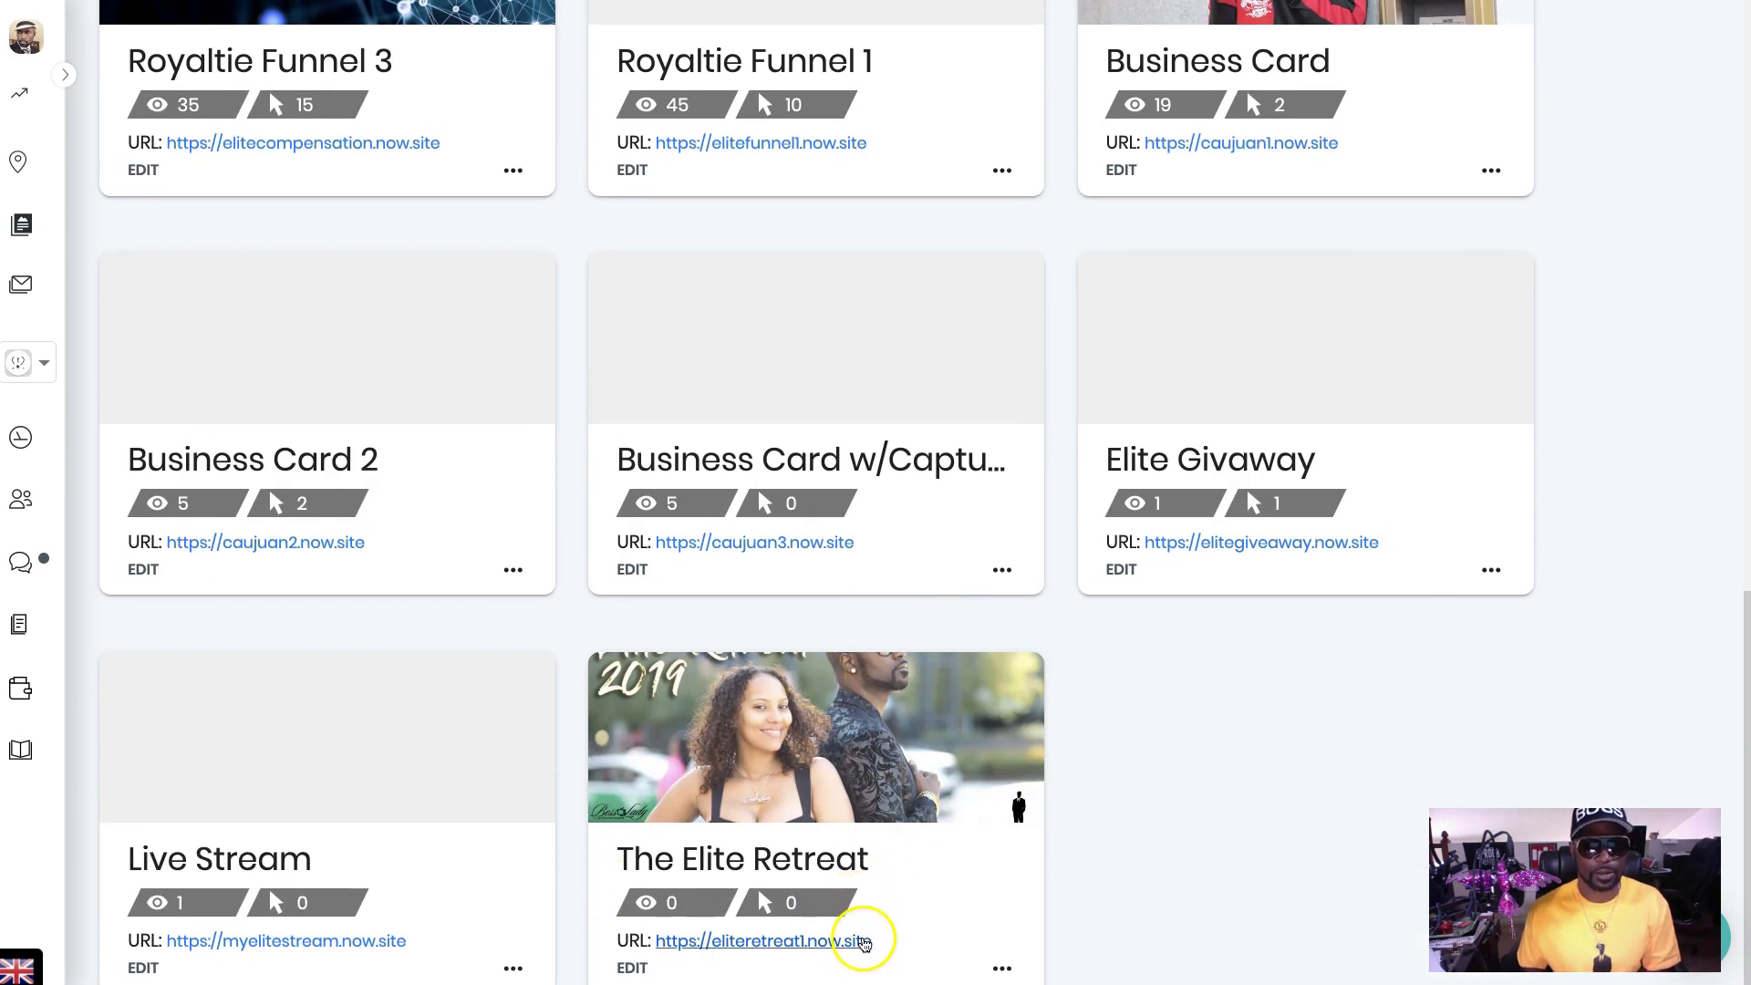
pyautogui.click(642, 968)
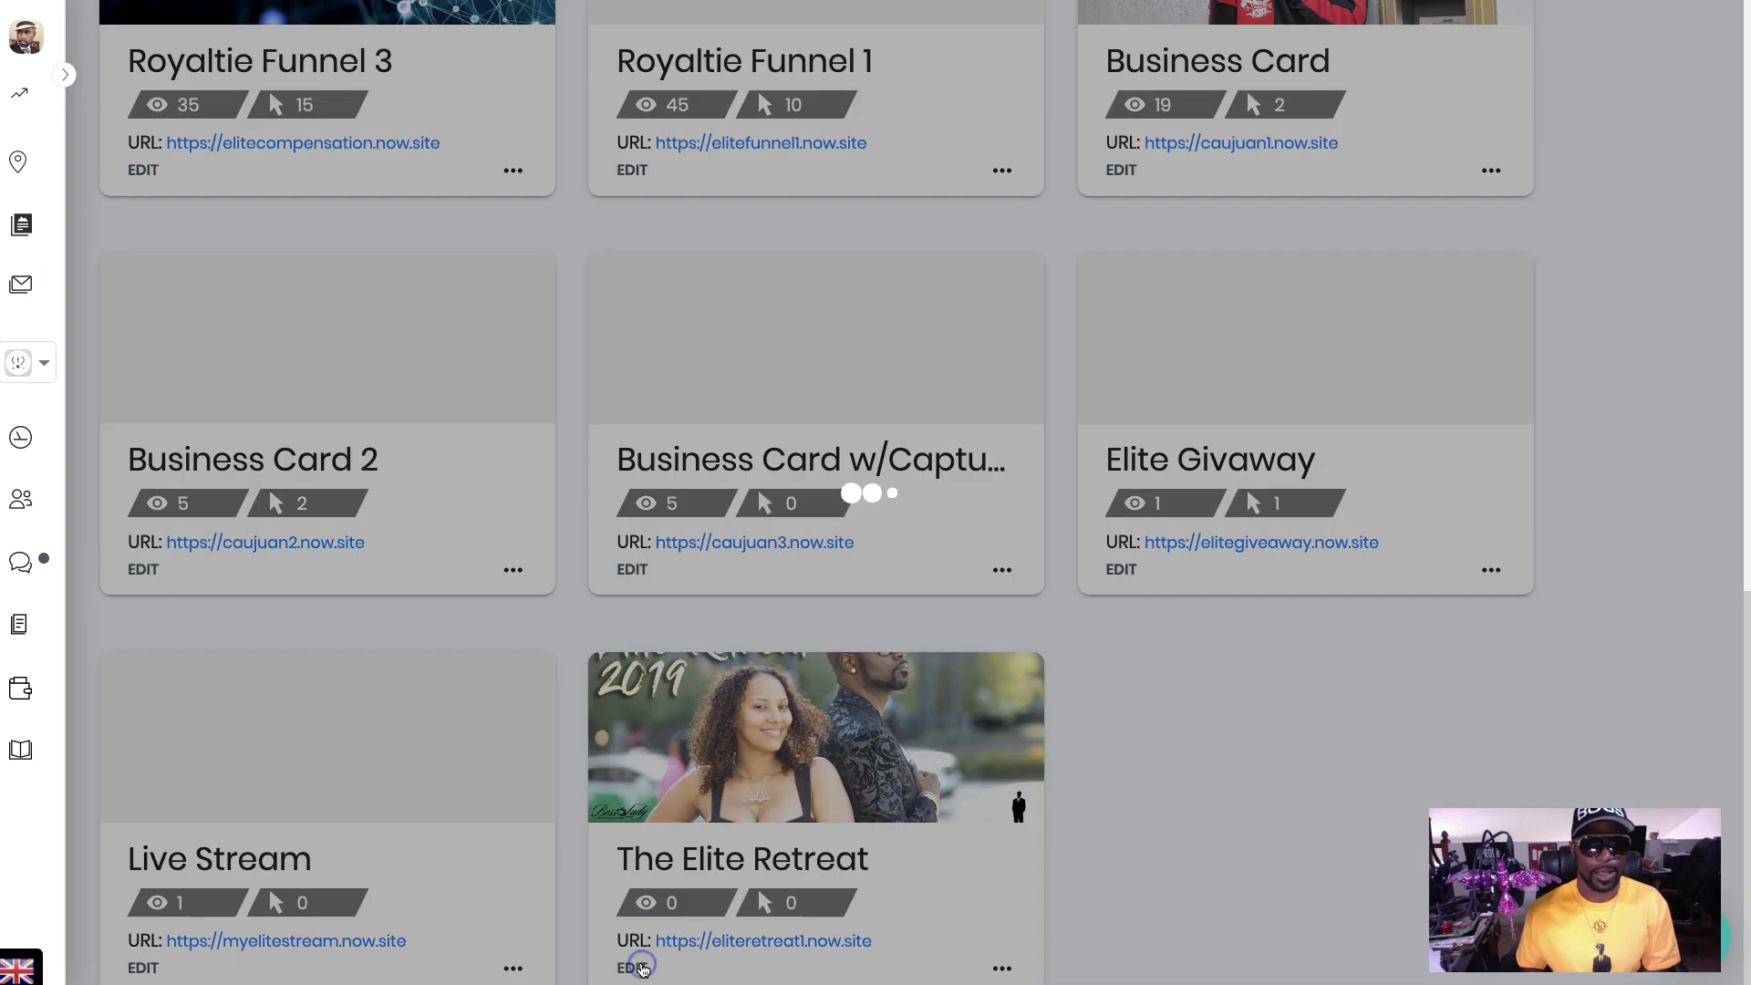
pyautogui.scroll(-10, 944, 685)
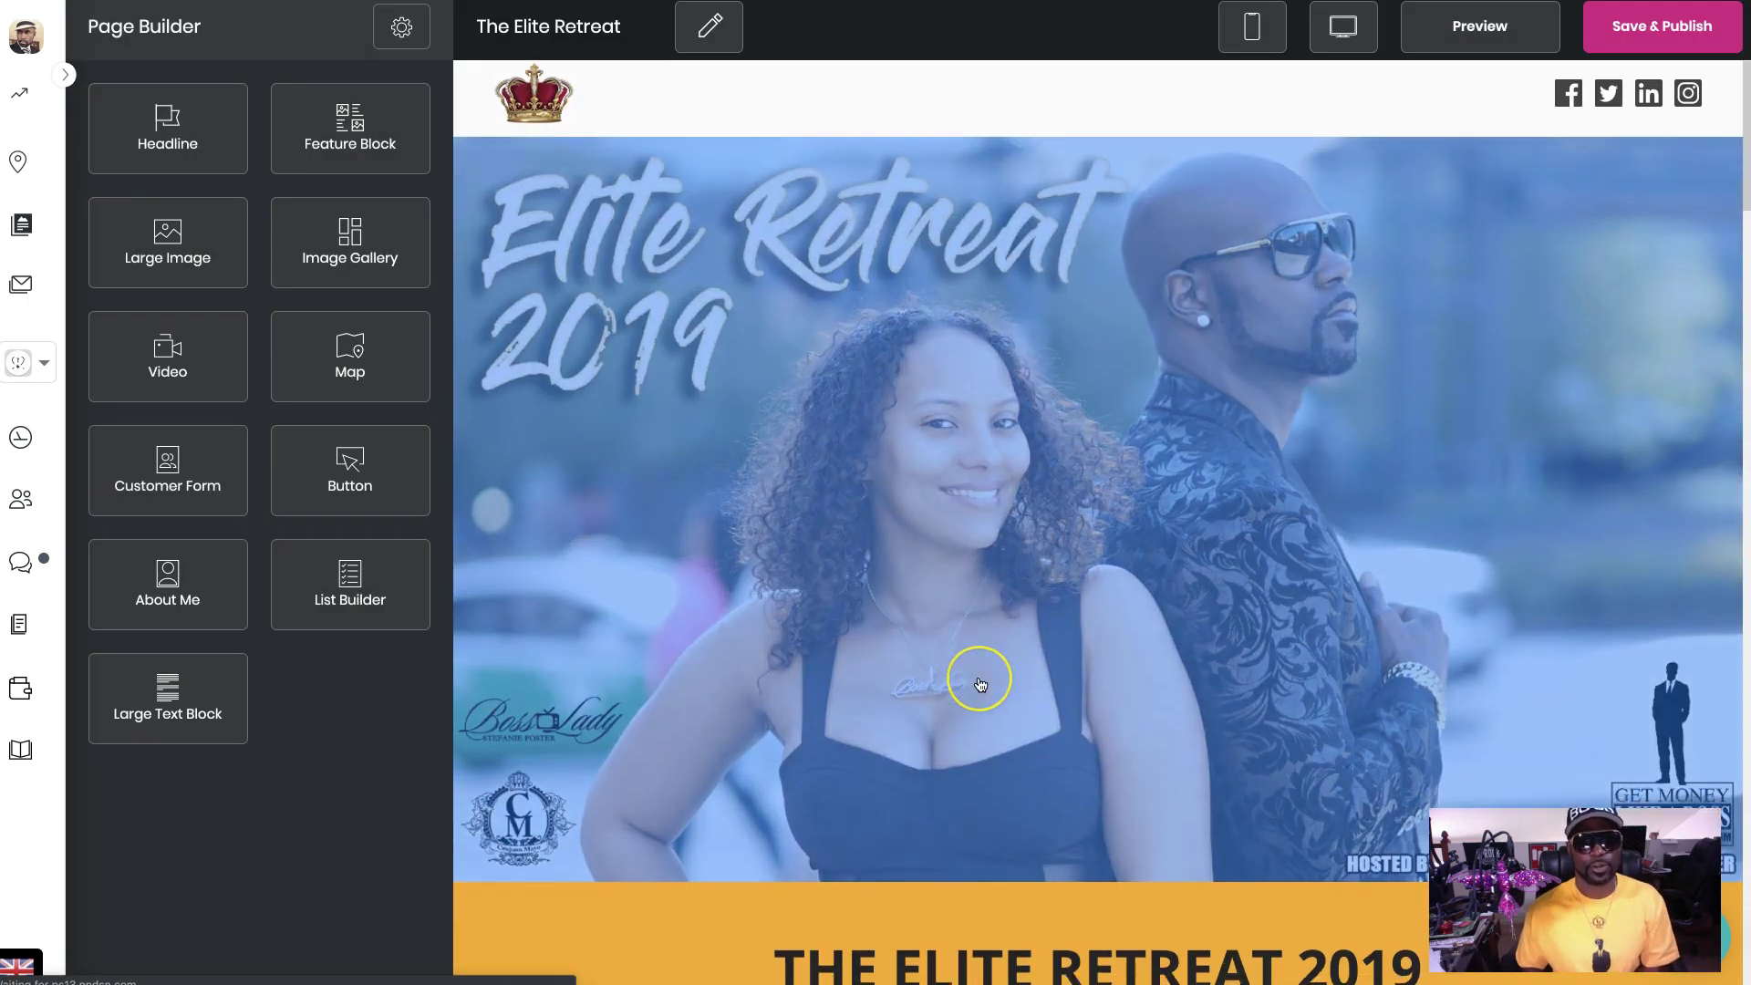
pyautogui.scroll(-2, 980, 684)
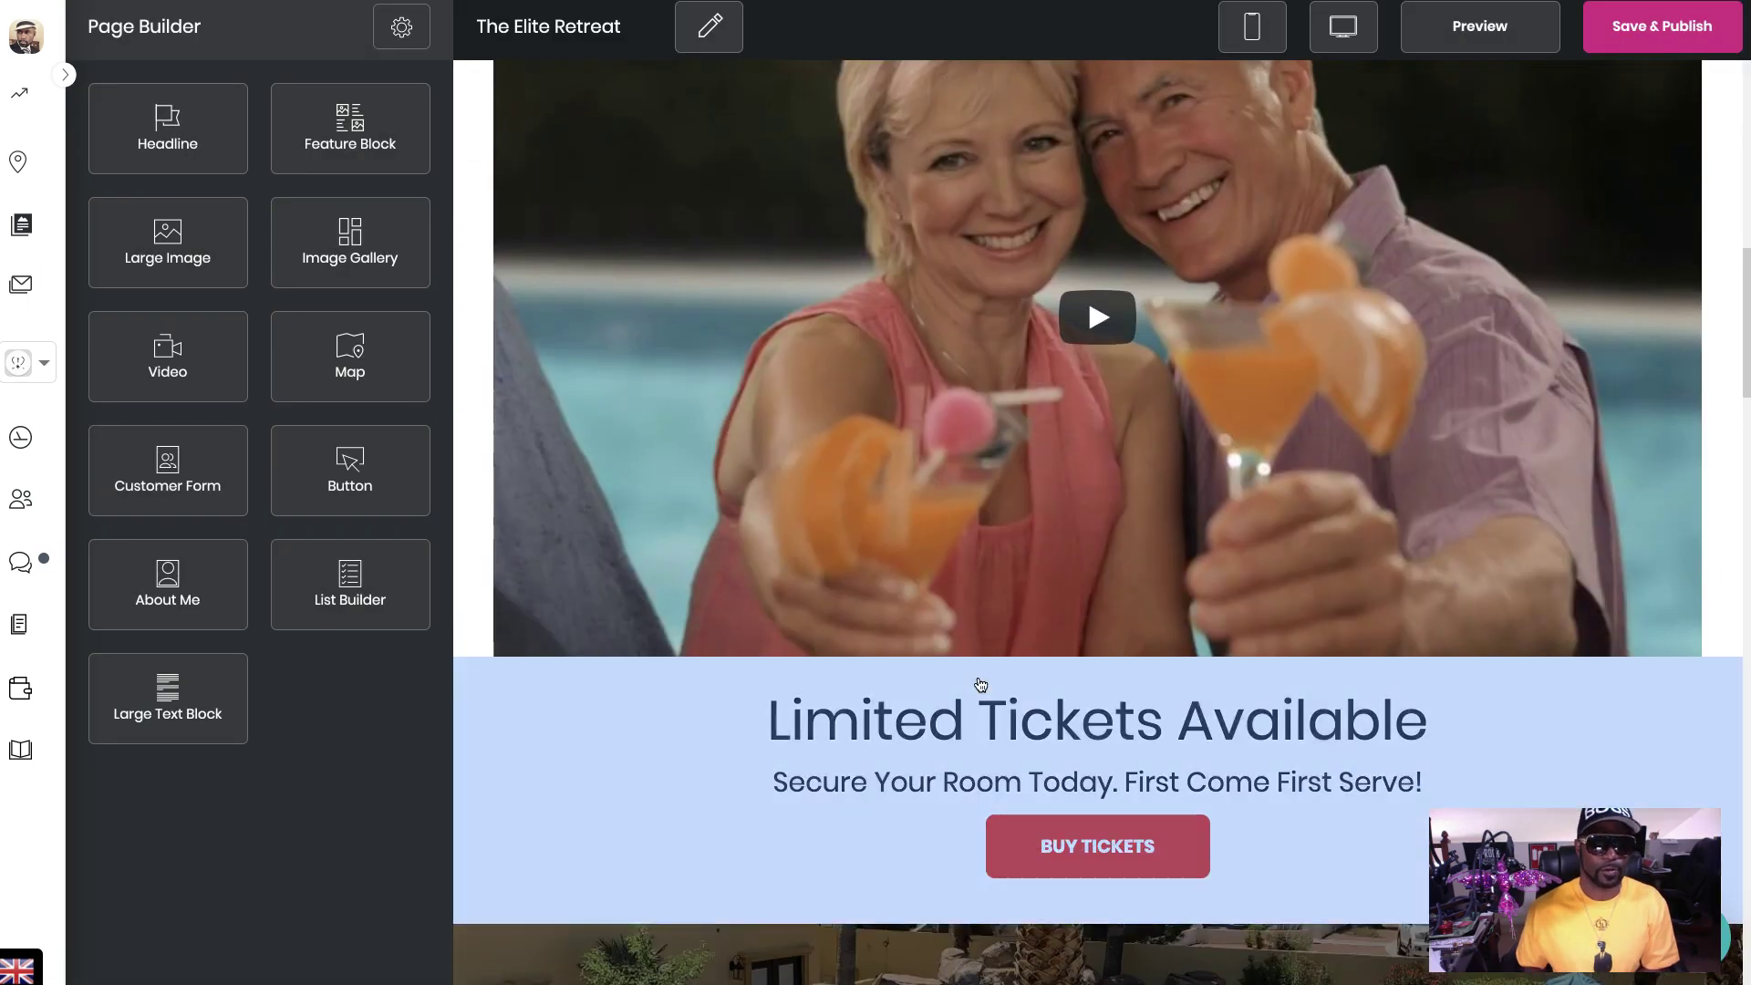
pyautogui.scroll(2, 980, 684)
pyautogui.scroll(-1, 980, 683)
pyautogui.scroll(8, 980, 684)
pyautogui.scroll(2, 980, 683)
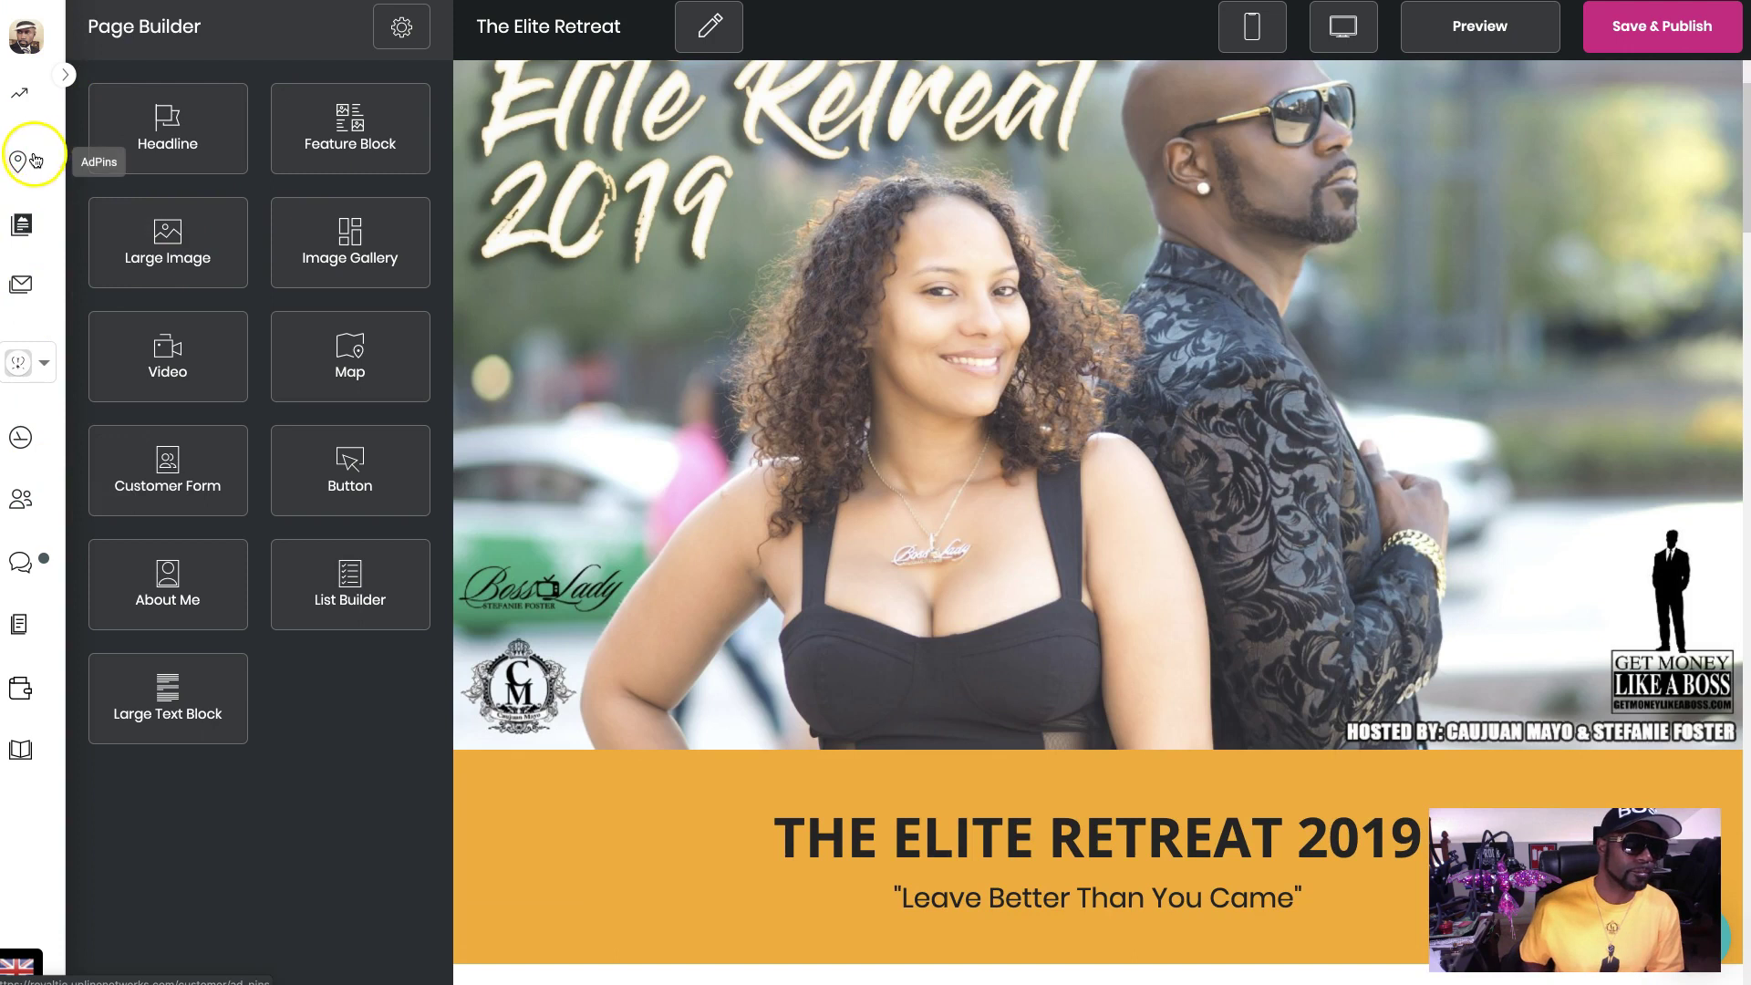
pyautogui.click(26, 233)
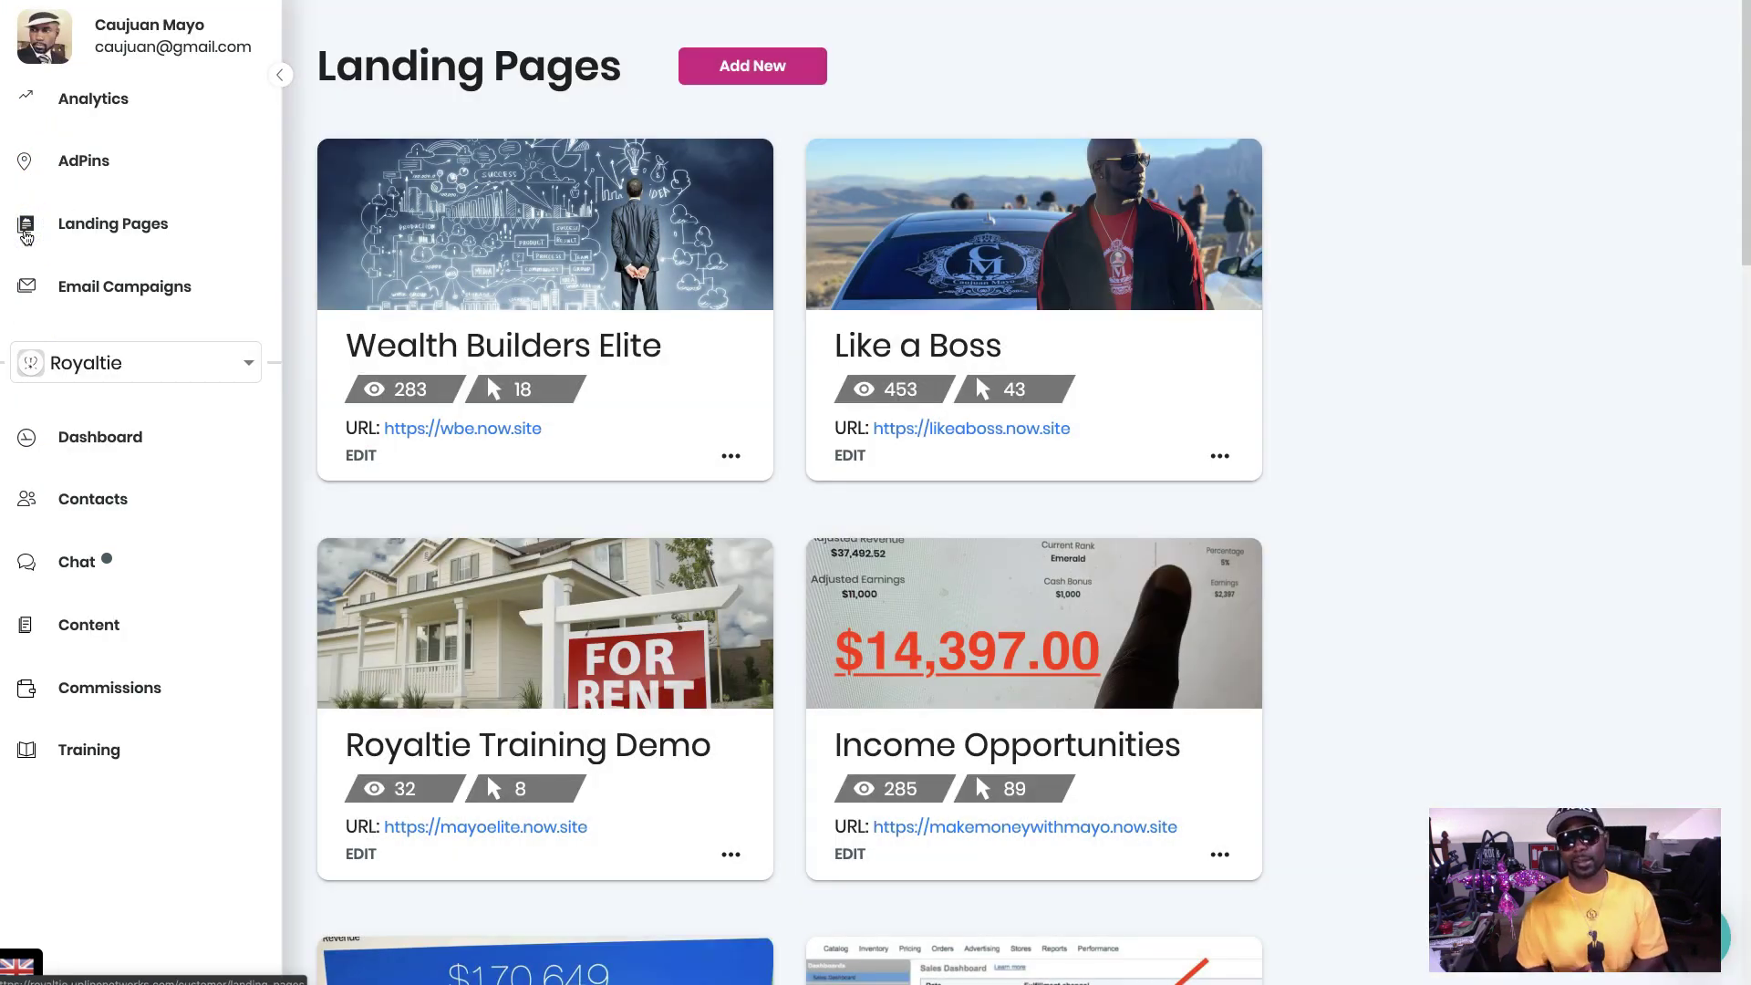